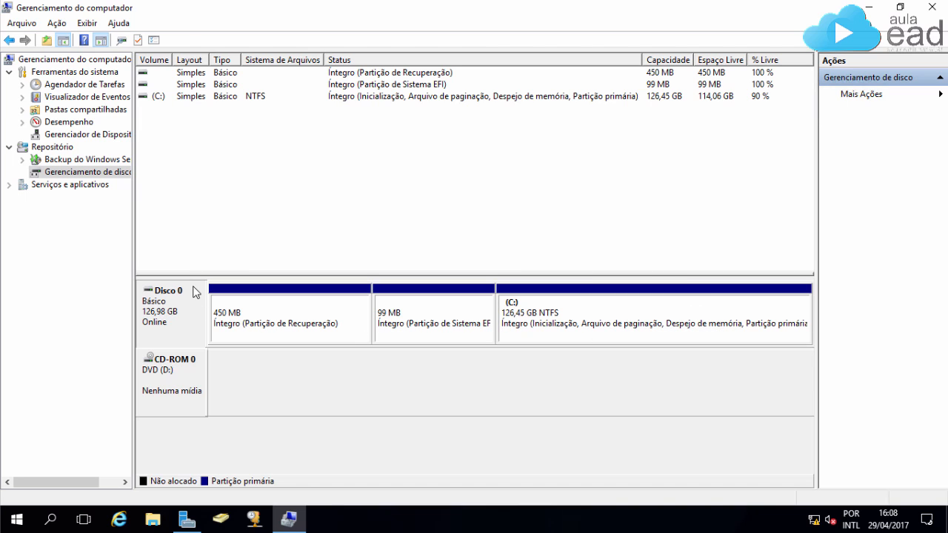
# - Examine the recovery, EFI system and C: partitions of Disco 0 one after another
pyautogui.click(240, 307)
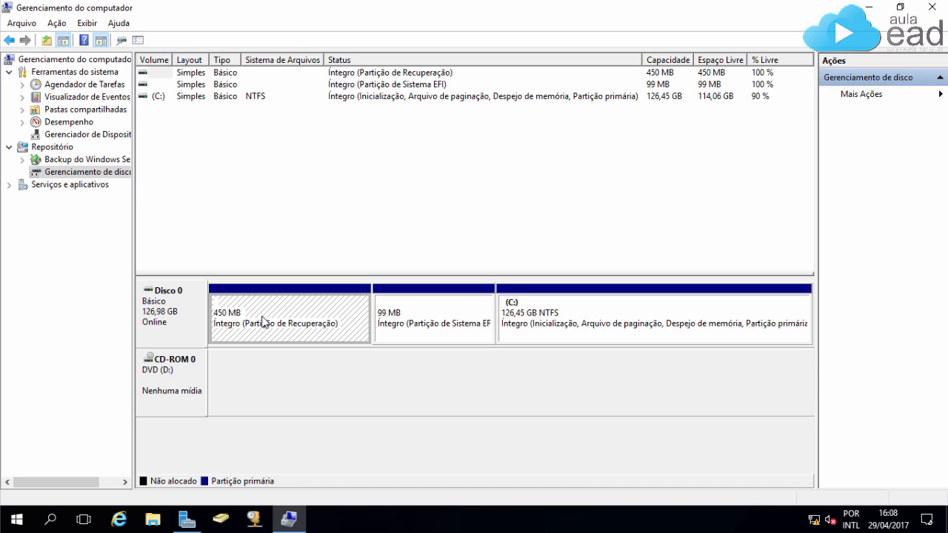
pyautogui.click(451, 319)
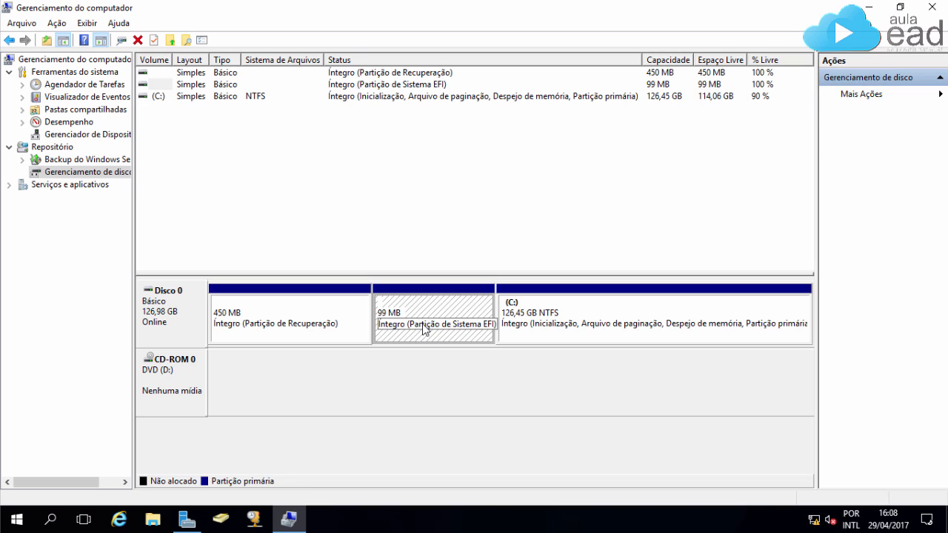
pyautogui.click(576, 321)
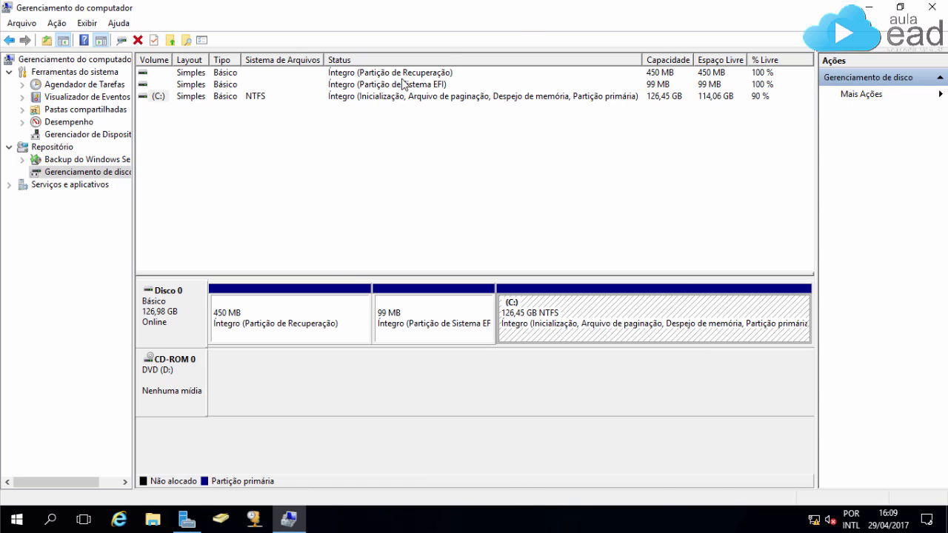
# - Close the open management windows and shut down the server with the reason "Hardware: manutenção (planejada)"
pyautogui.click(938, 13)
pyautogui.click(938, 13)
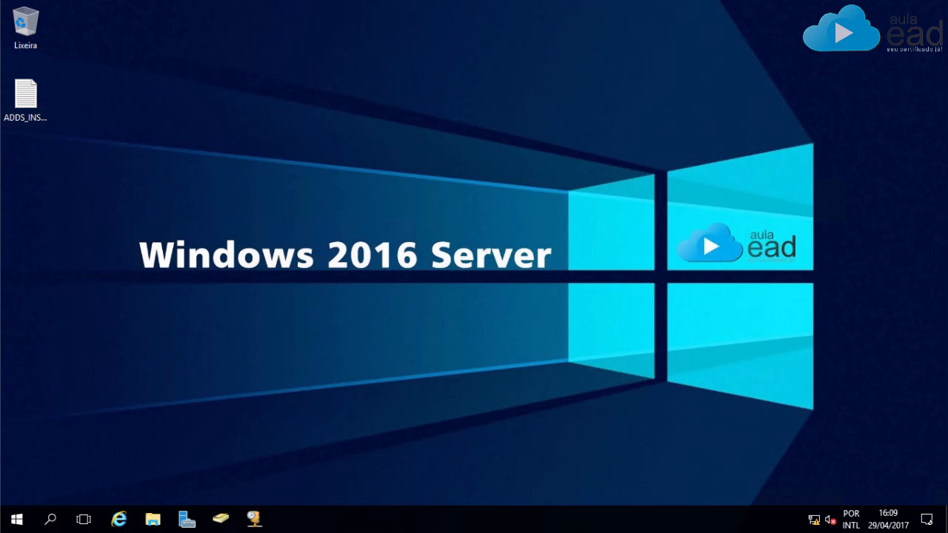
pyautogui.click(14, 521)
pyautogui.click(17, 489)
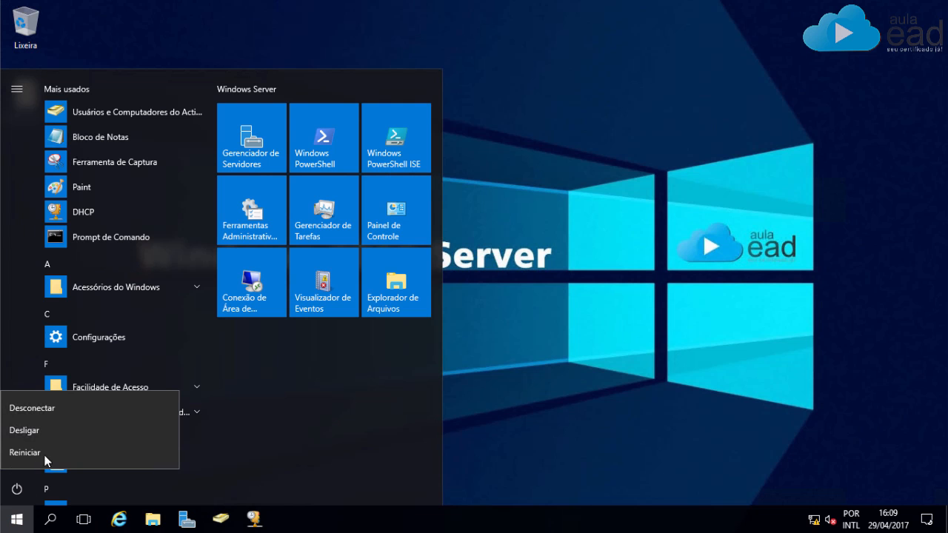
pyautogui.click(57, 431)
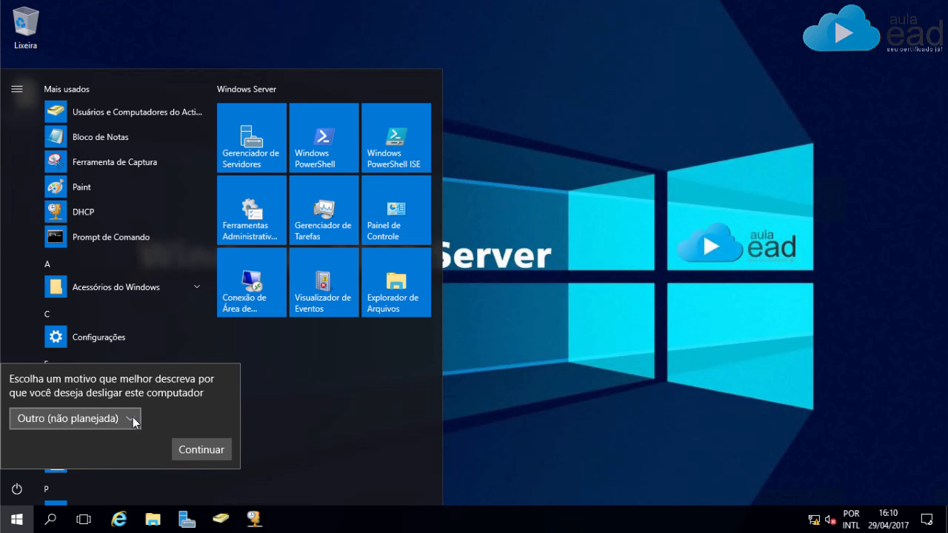
pyautogui.click(132, 418)
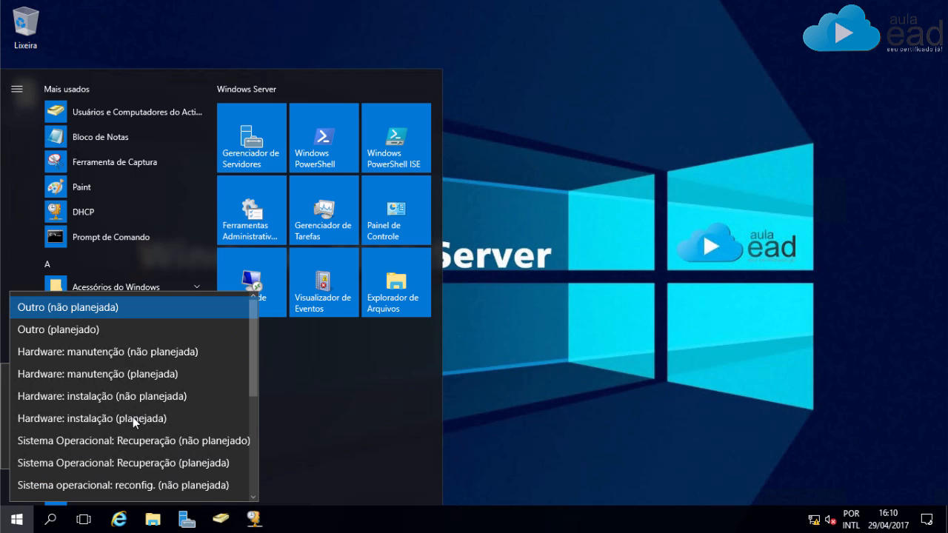
pyautogui.click(133, 378)
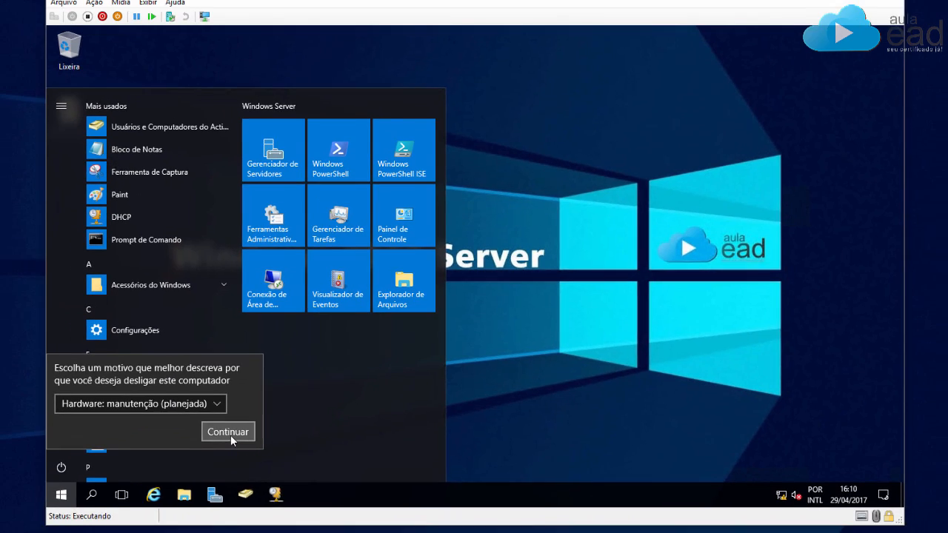
pyautogui.click(203, 448)
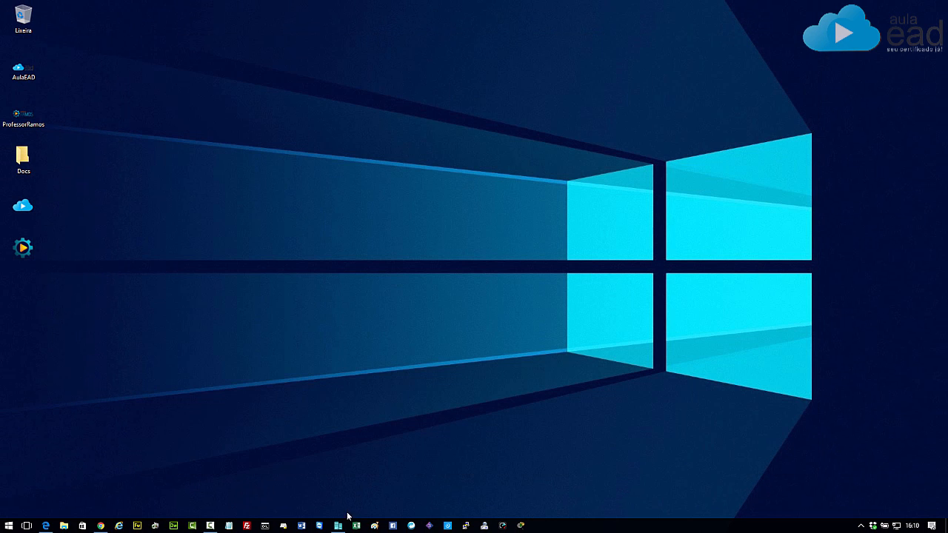
# - In Hyper-V Manager, open the settings of the 2016 Server DataCenter virtual machine and add a hard disk to its SCSI controller
pyautogui.click(342, 524)
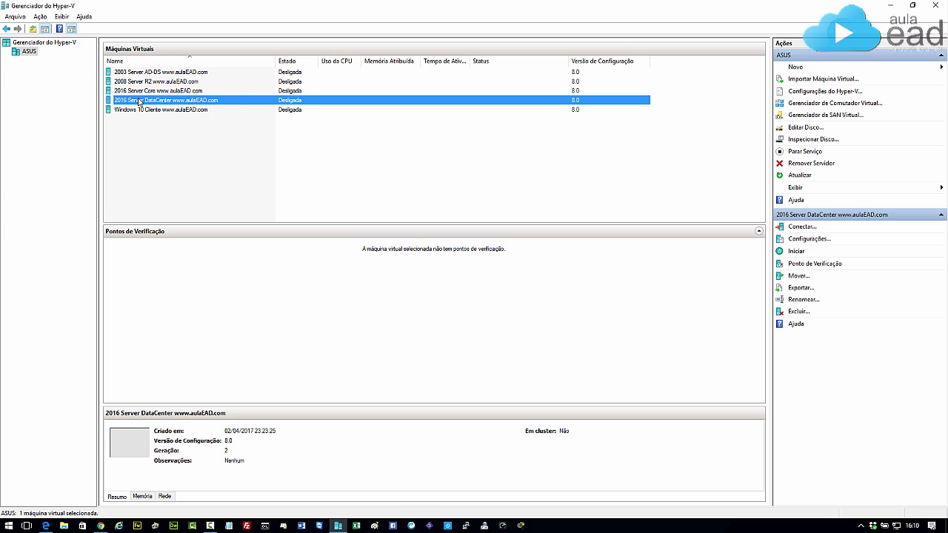
pyautogui.rightClick(140, 101)
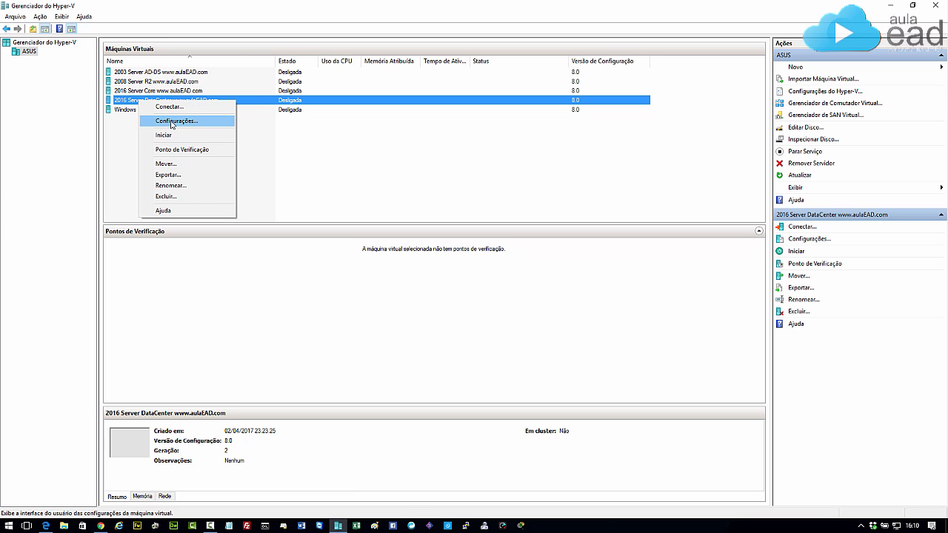
pyautogui.click(172, 125)
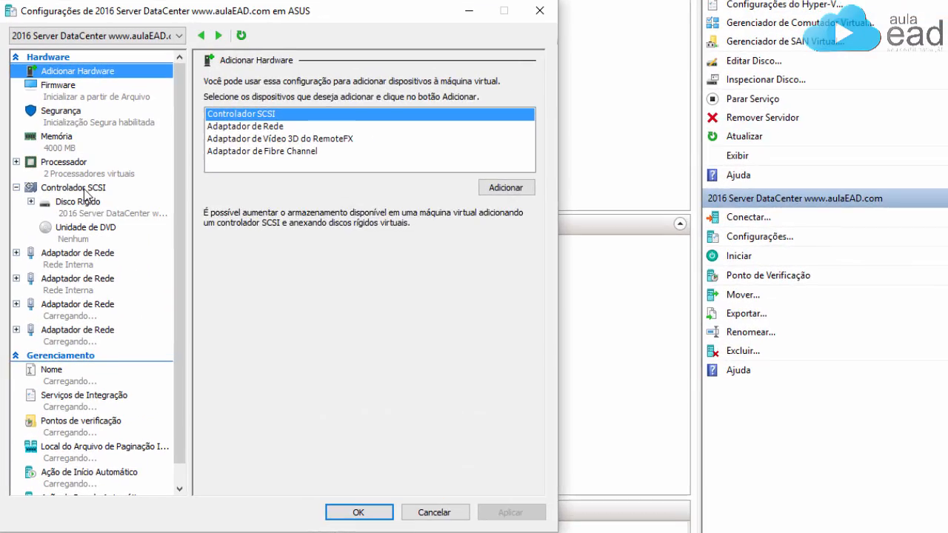
pyautogui.click(300, 203)
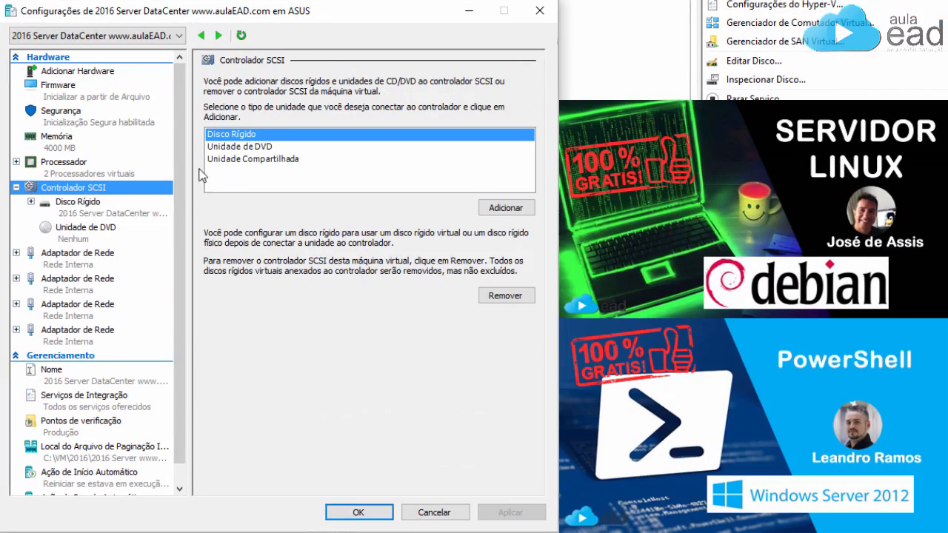
pyautogui.click(506, 208)
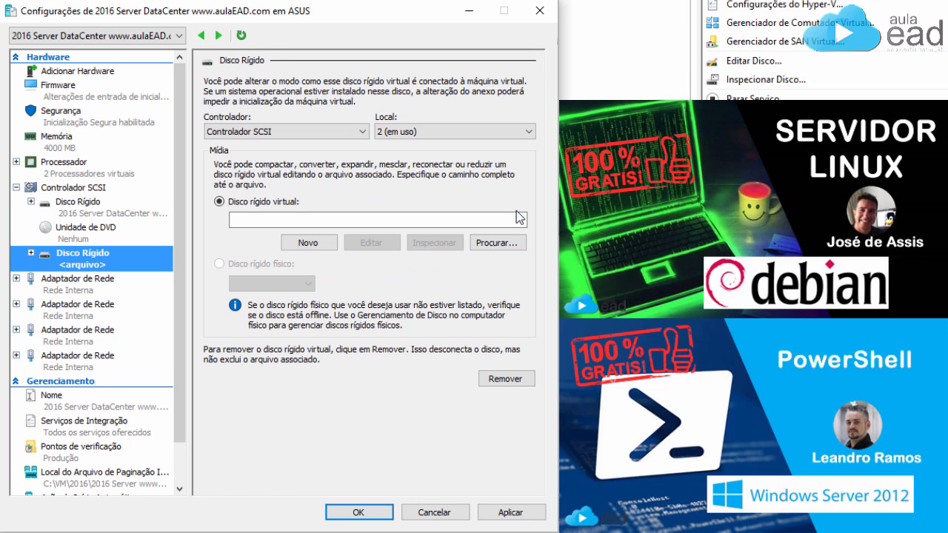
# - Start creating a new virtual hard disk for the added drive, keeping the dynamically expanding type
pyautogui.click(310, 244)
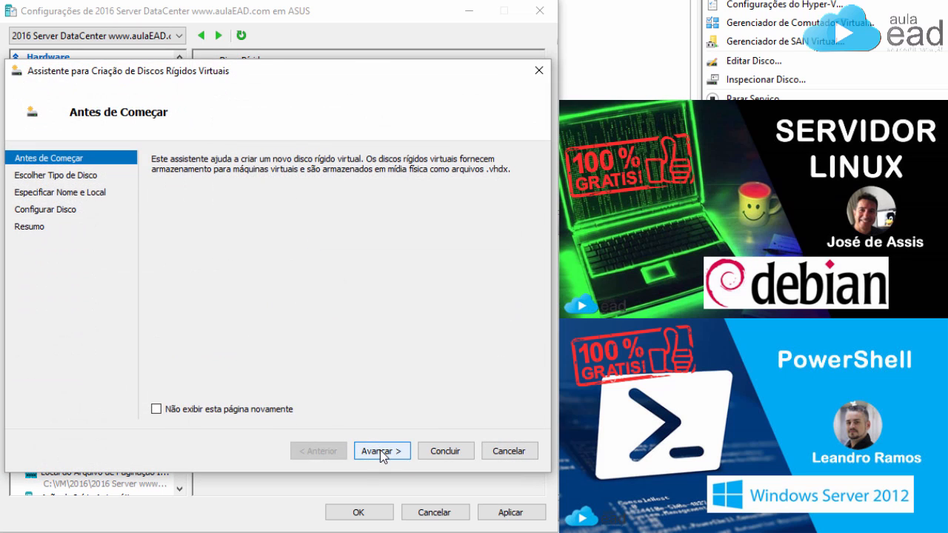
pyautogui.click(380, 451)
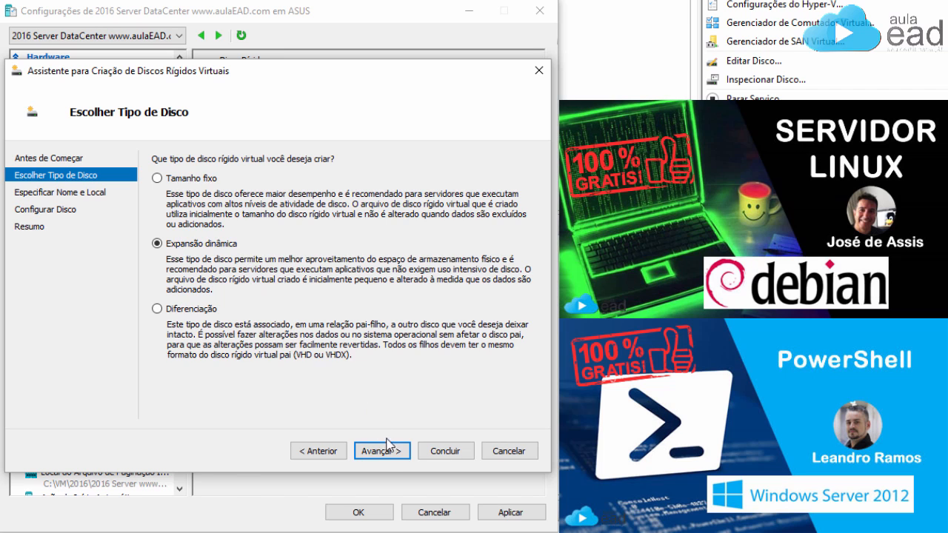
pyautogui.click(387, 452)
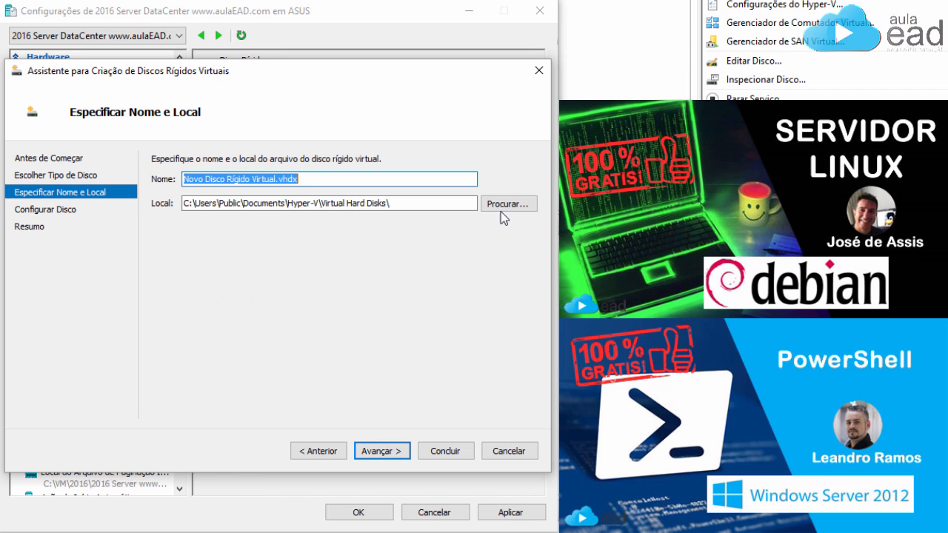
pyautogui.click(505, 208)
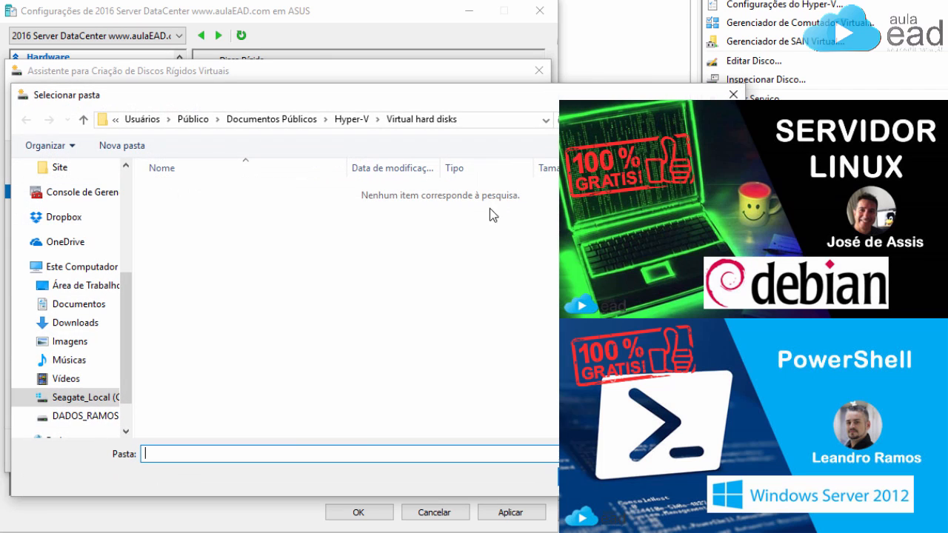
pyautogui.scroll(-1, 126, 428)
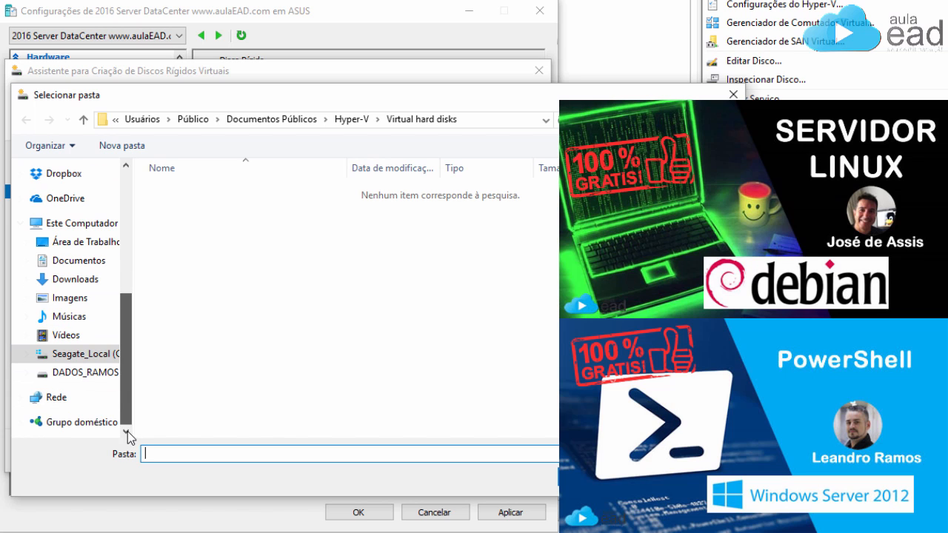
pyautogui.click(95, 364)
pyautogui.doubleClick(178, 339)
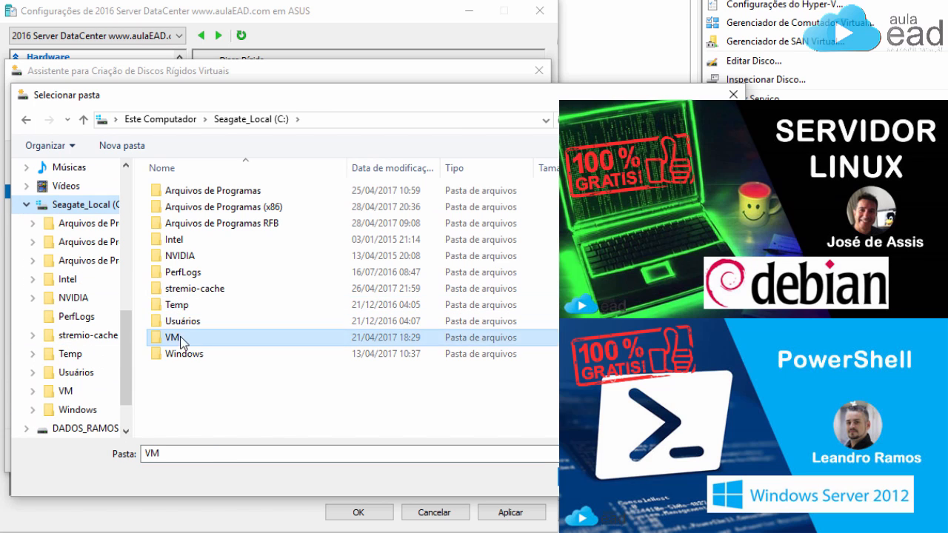
pyautogui.doubleClick(203, 241)
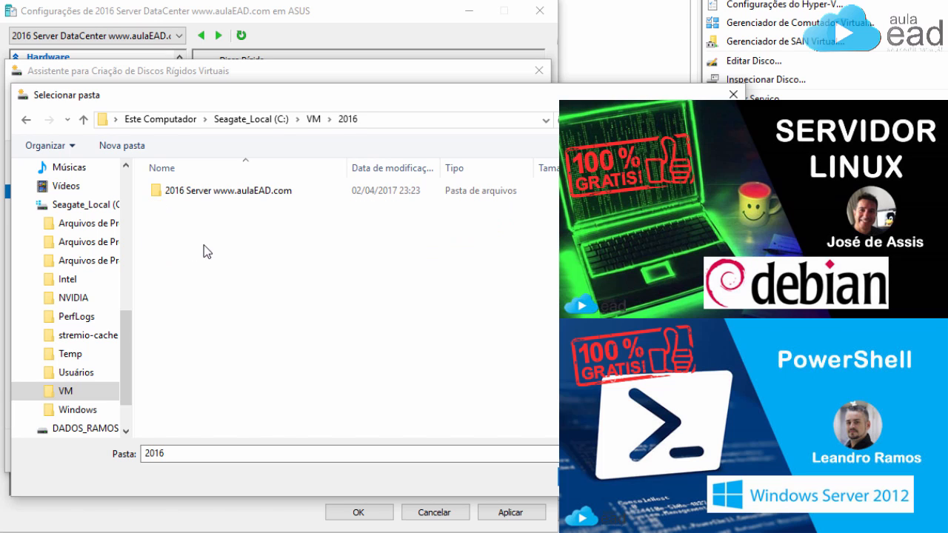
pyautogui.doubleClick(216, 197)
pyautogui.doubleClick(190, 195)
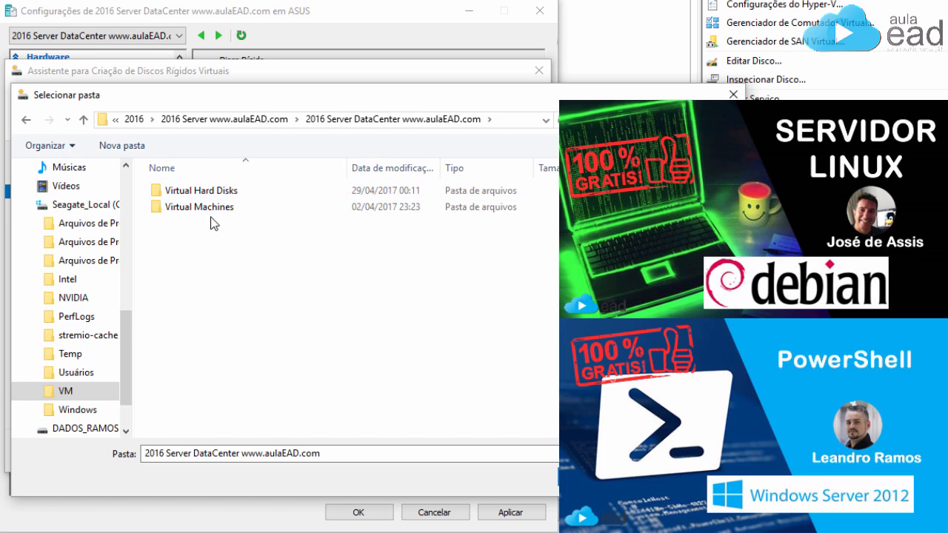
pyautogui.doubleClick(215, 195)
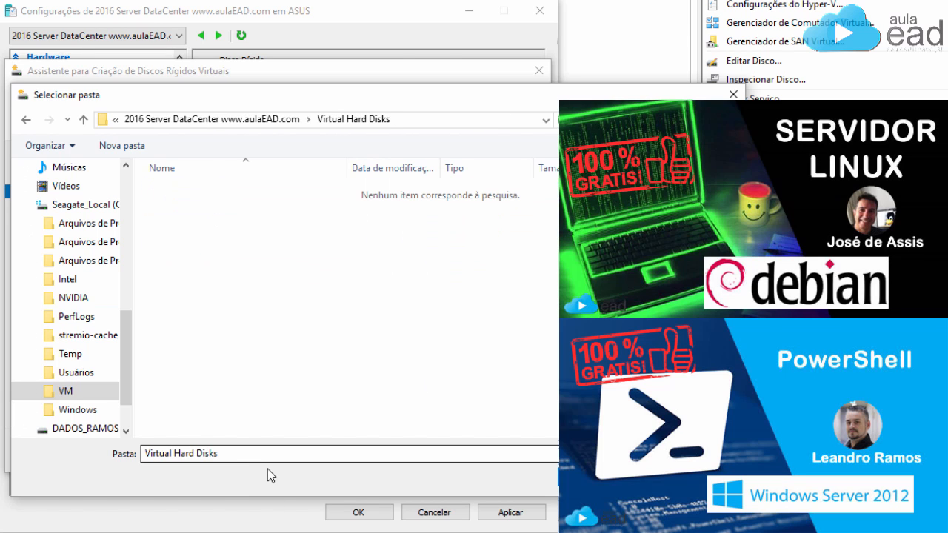
pyautogui.moveTo(223, 454); pyautogui.dragTo(171, 459)
pyautogui.click(601, 478)
# - Name the virtual hard disk file HD1.vhdx
pyautogui.moveTo(276, 179); pyautogui.dragTo(183, 178)
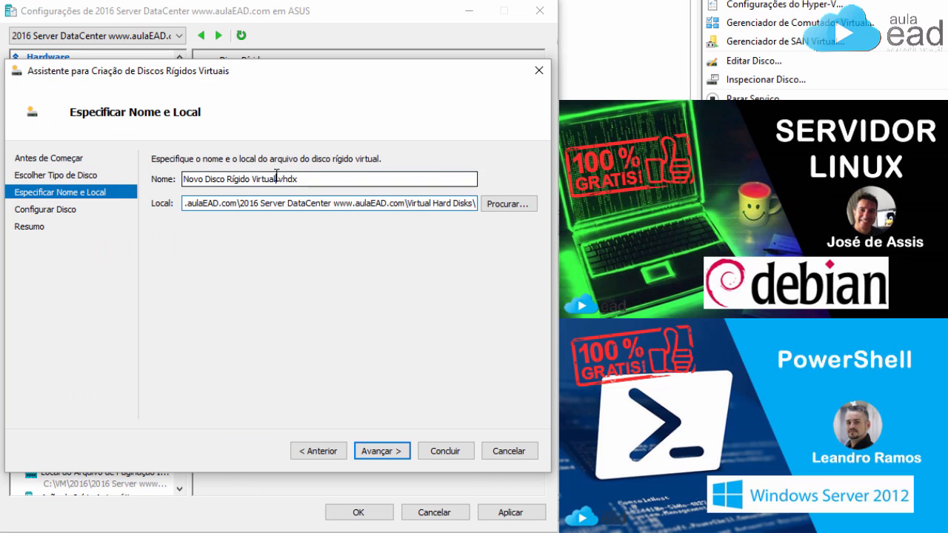
pyautogui.write('HD1')
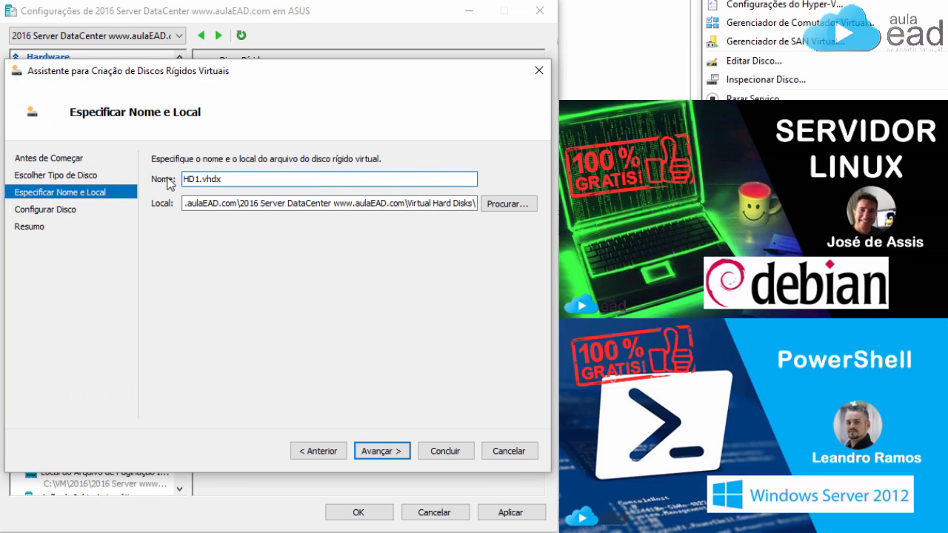
pyautogui.doubleClick(213, 181)
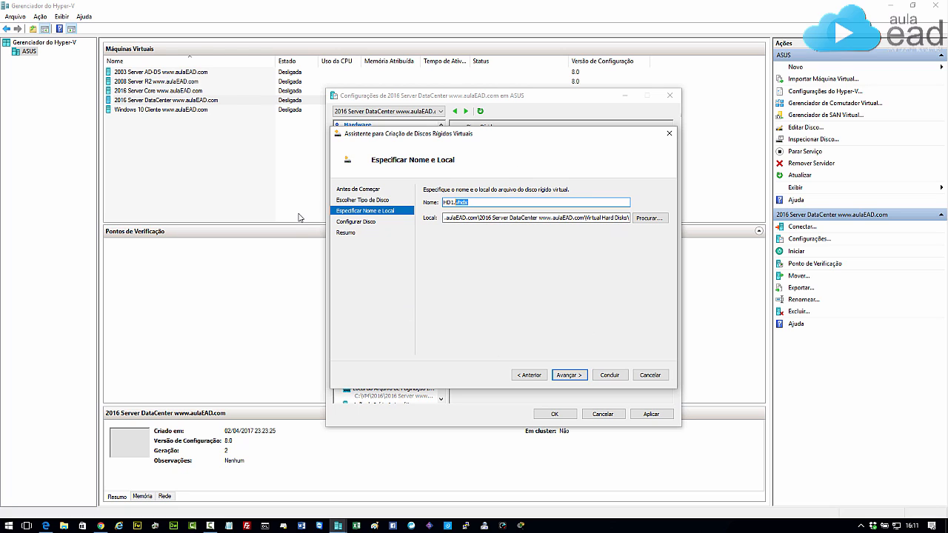
# - Switch to Chrome, look through the course catalogue on the aulaEAD site, and return to Hyper-V Manager
pyautogui.click(100, 526)
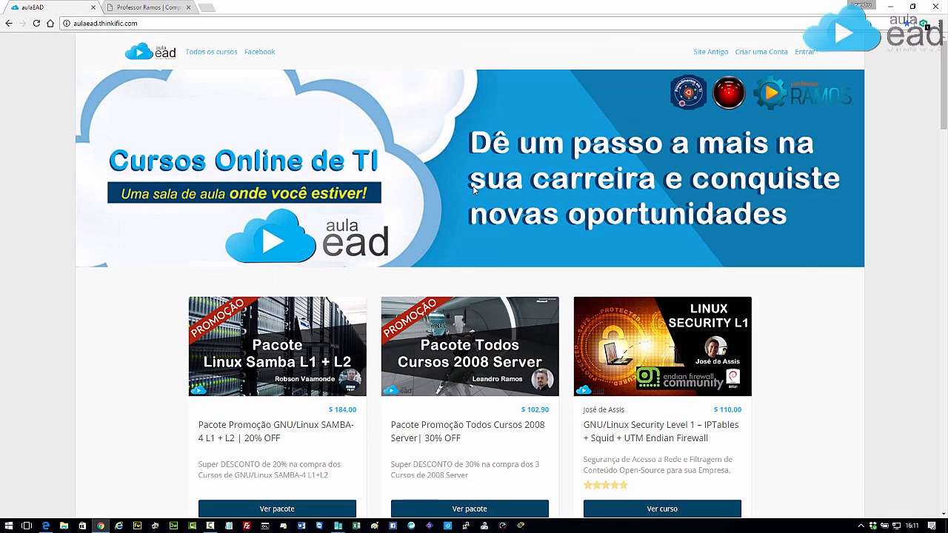
pyautogui.scroll(-5, 437, 274)
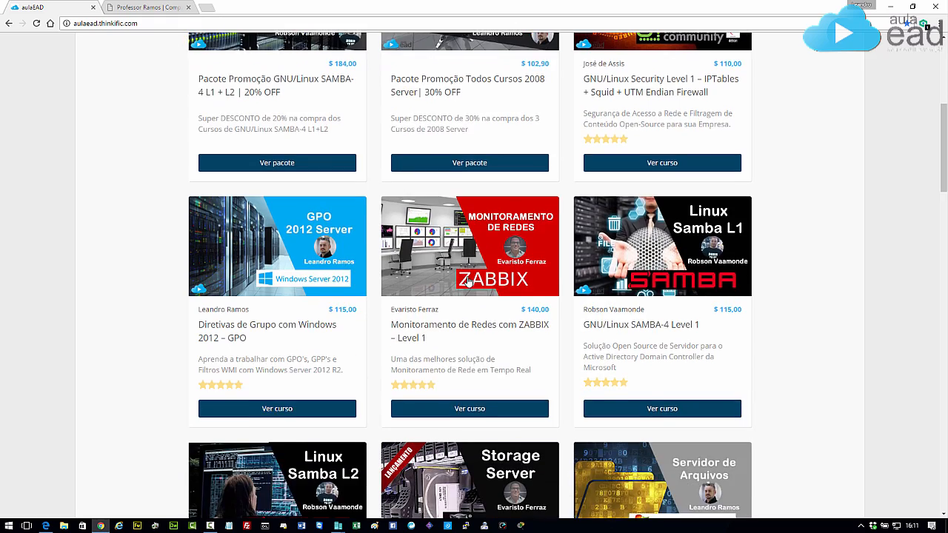
pyautogui.scroll(-7, 468, 281)
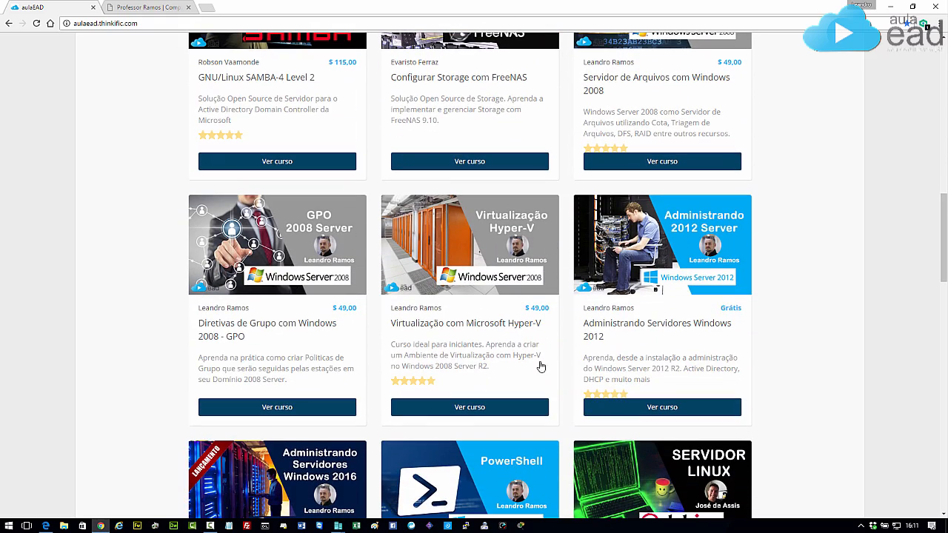
pyautogui.scroll(3, 535, 326)
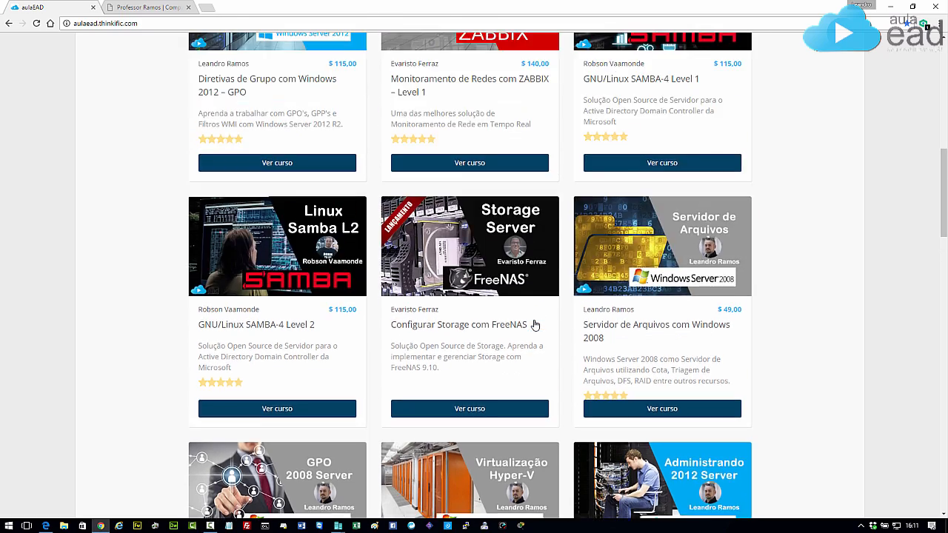
pyautogui.scroll(8, 535, 325)
pyautogui.click(887, 6)
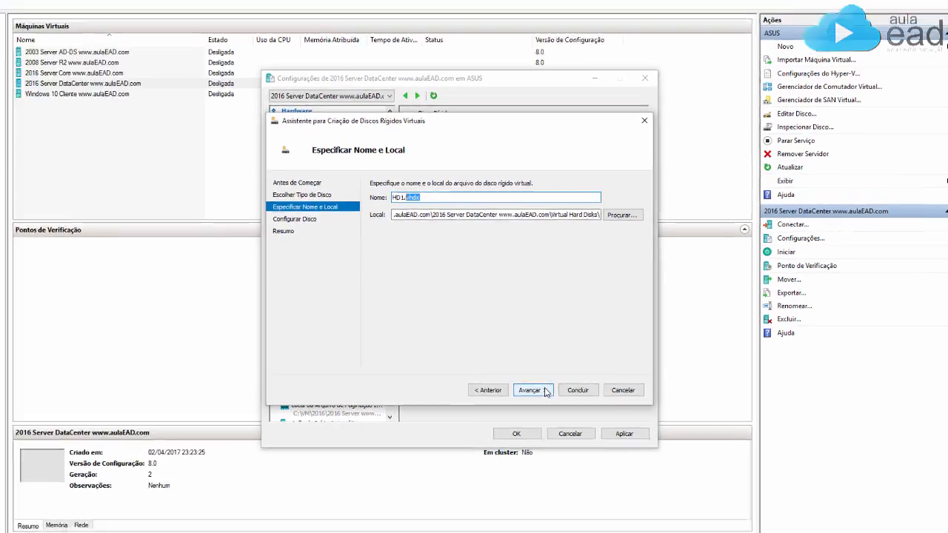
# - Set the new blank virtual disk's size to 40 GB and finish creating it
pyautogui.click(585, 376)
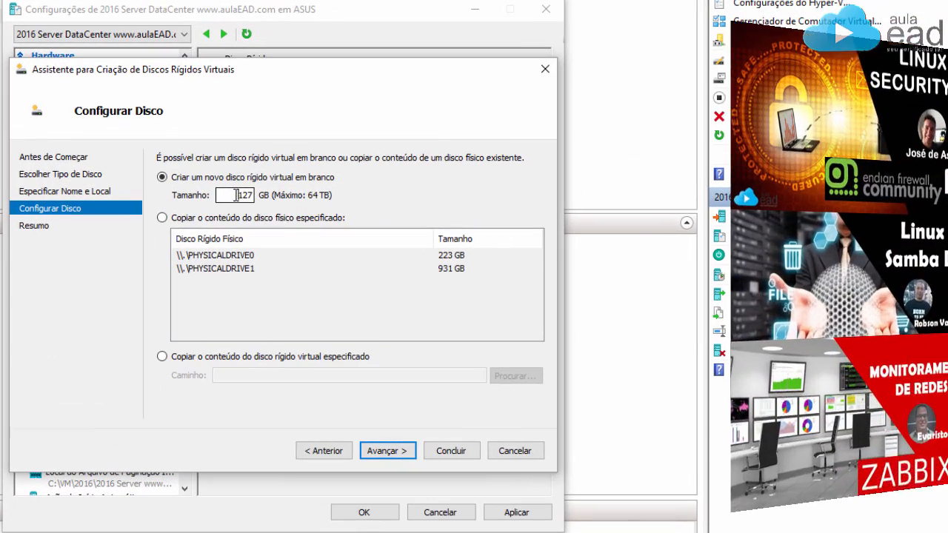
pyautogui.moveTo(235, 195); pyautogui.dragTo(272, 196)
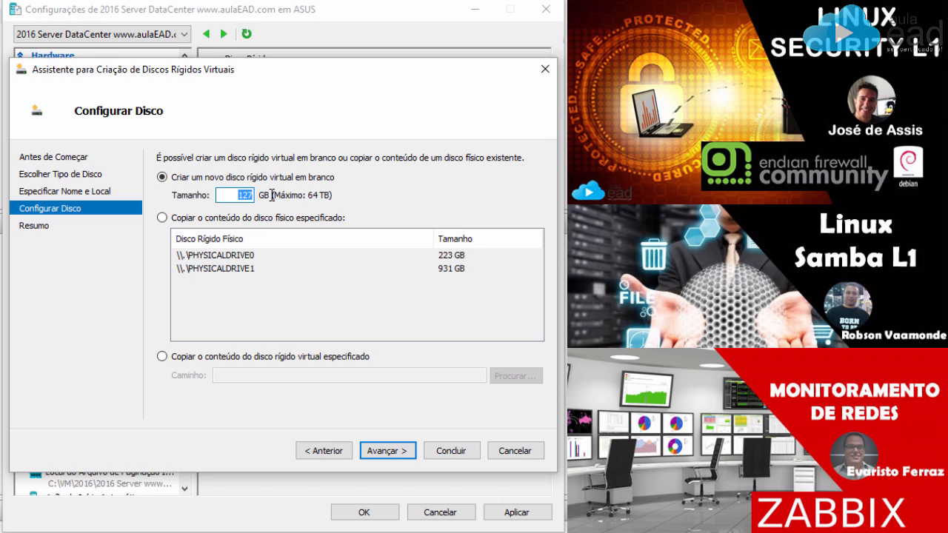
pyautogui.press('Left')
pyautogui.press('Delete')
pyautogui.write('4')
pyautogui.click(389, 451)
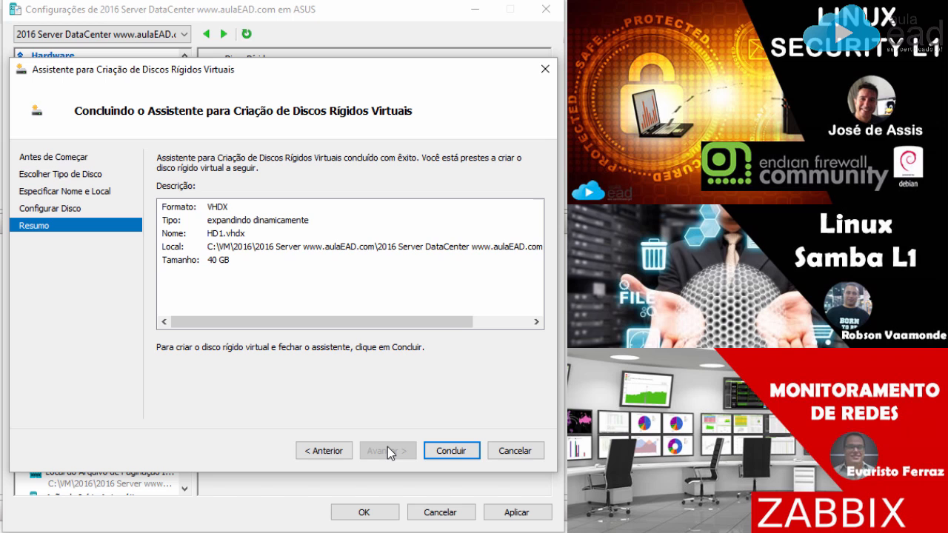
pyautogui.click(444, 448)
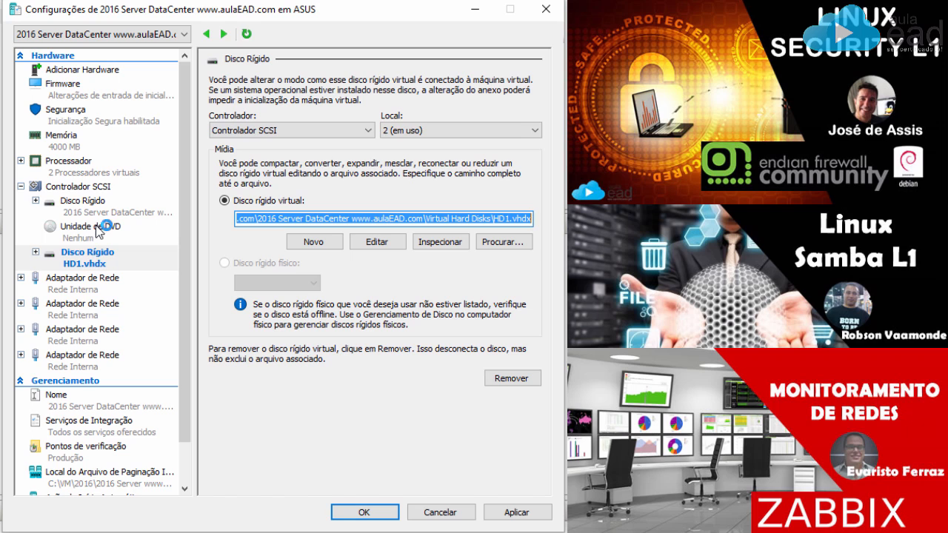
# - Add a second hard drive to the SCSI controller and begin creating a new virtual hard disk for it with the default disk type
pyautogui.click(101, 191)
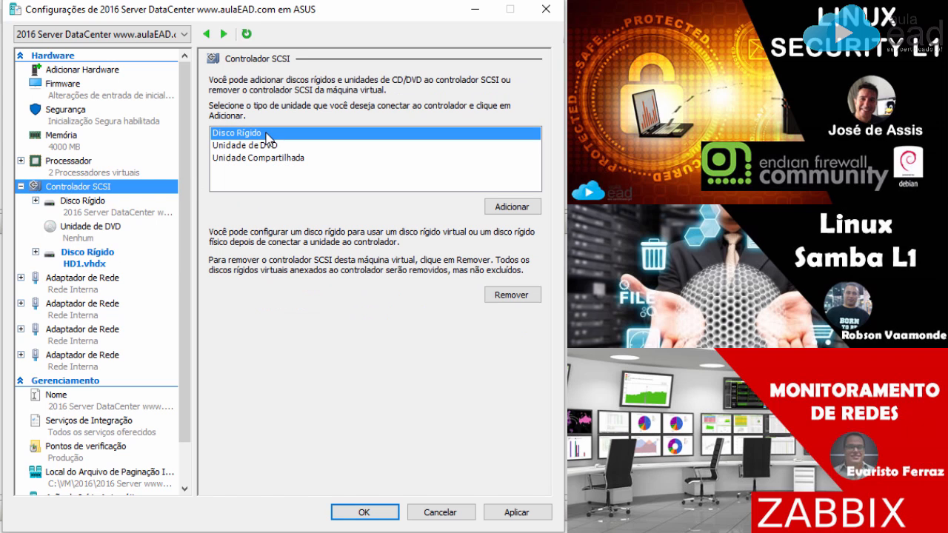
pyautogui.click(503, 209)
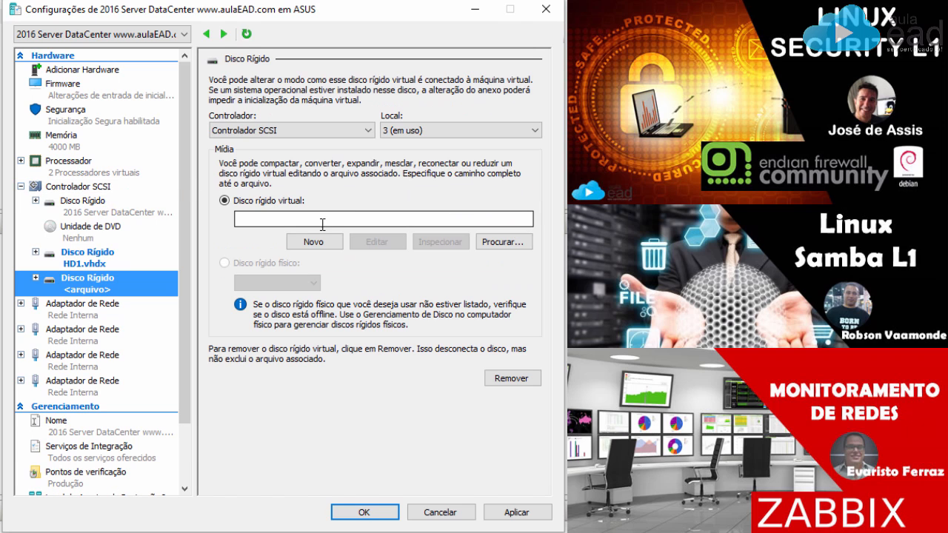
pyautogui.click(314, 240)
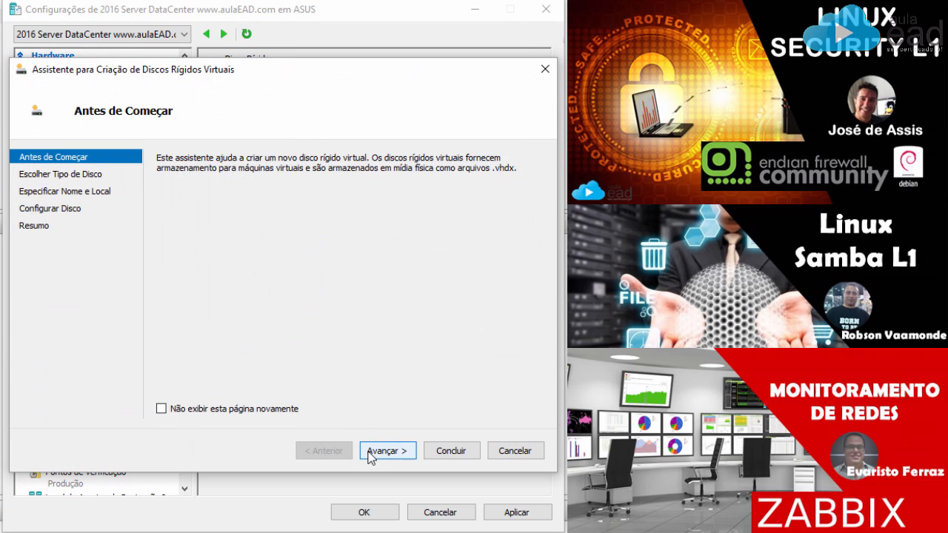
pyautogui.click(374, 452)
pyautogui.click(373, 452)
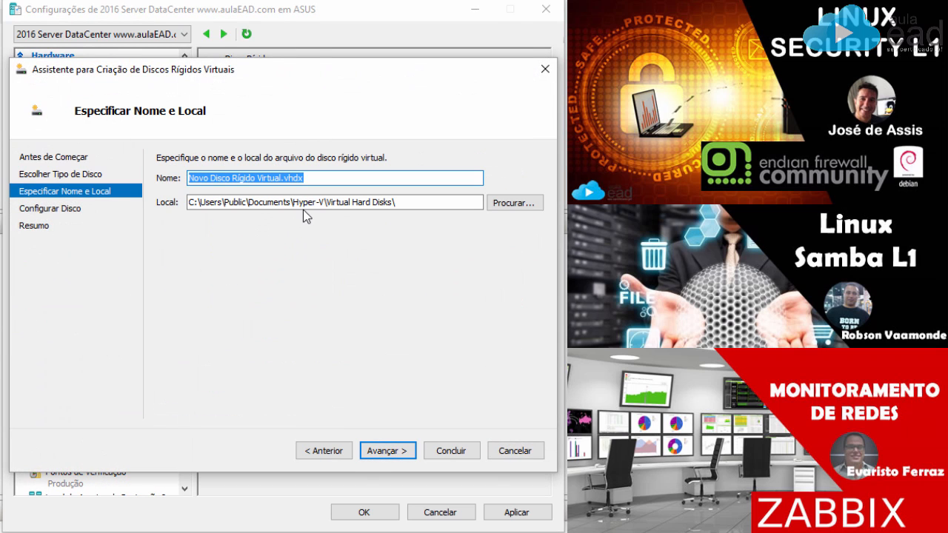
pyautogui.click(516, 206)
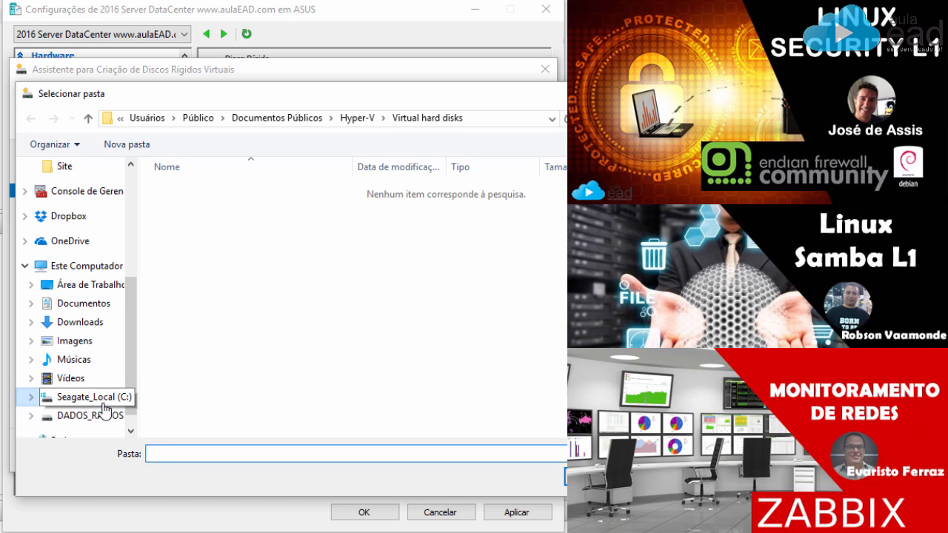
pyautogui.click(88, 396)
pyautogui.click(182, 338)
pyautogui.press('Escape')
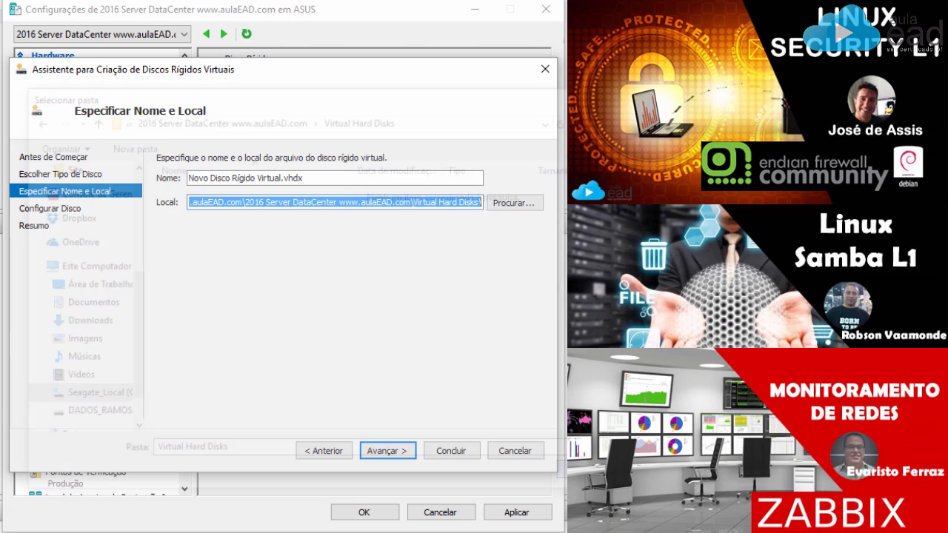
# - Name the second virtual hard disk file HD2.vhdx and continue to the disk configuration
pyautogui.click(284, 178)
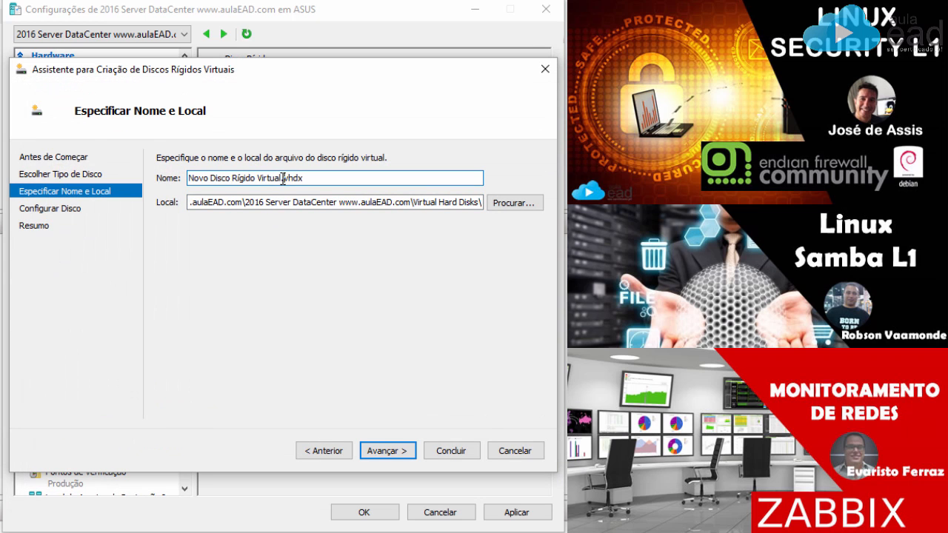
pyautogui.moveTo(283, 178); pyautogui.dragTo(67, 172)
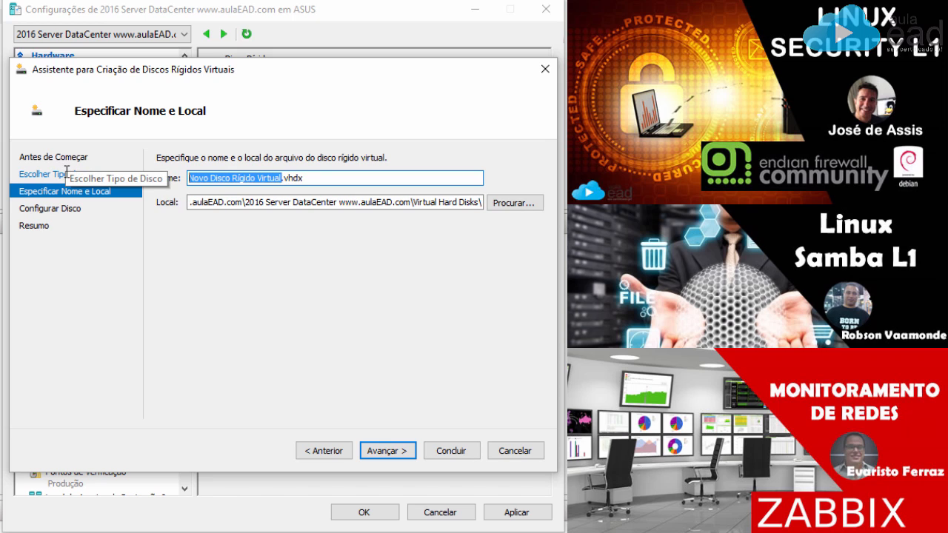
pyautogui.write('HD2')
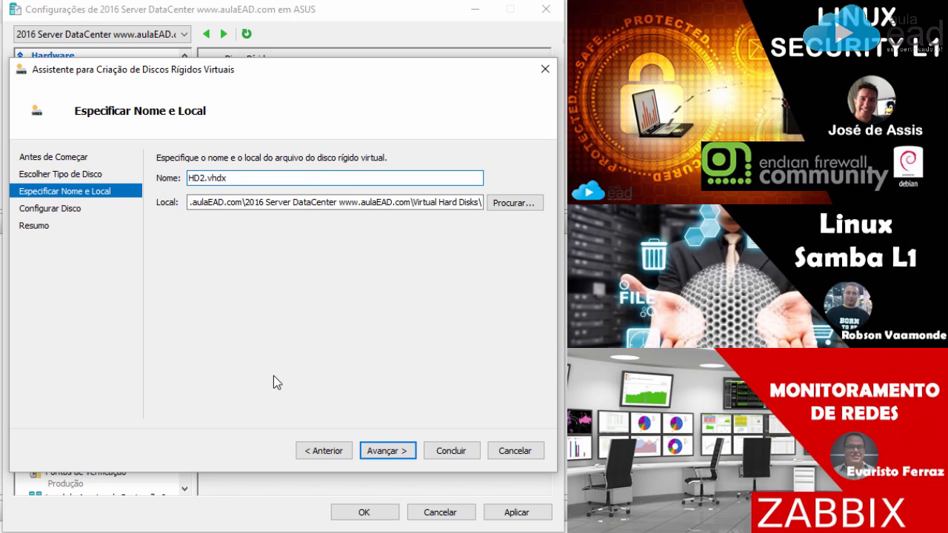
pyautogui.click(385, 452)
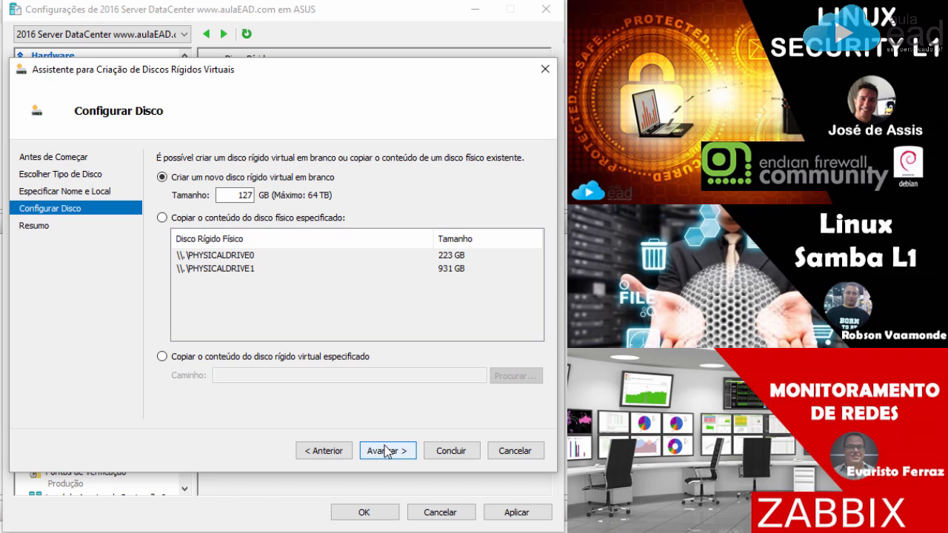
# - Set the blank HD2 disk's size to 60 GB, finish creating it, and save the virtual machine's settings
pyautogui.doubleClick(245, 195)
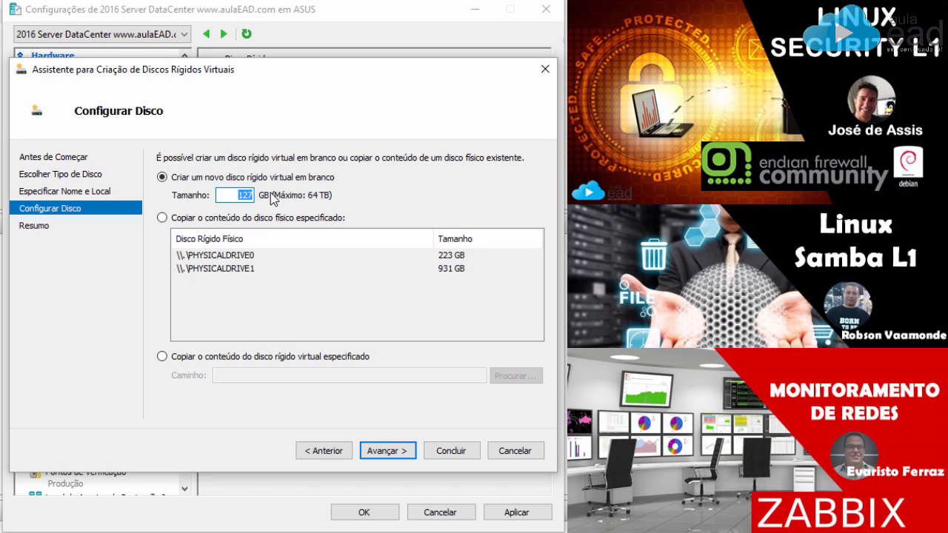
pyautogui.write('60')
pyautogui.click(376, 451)
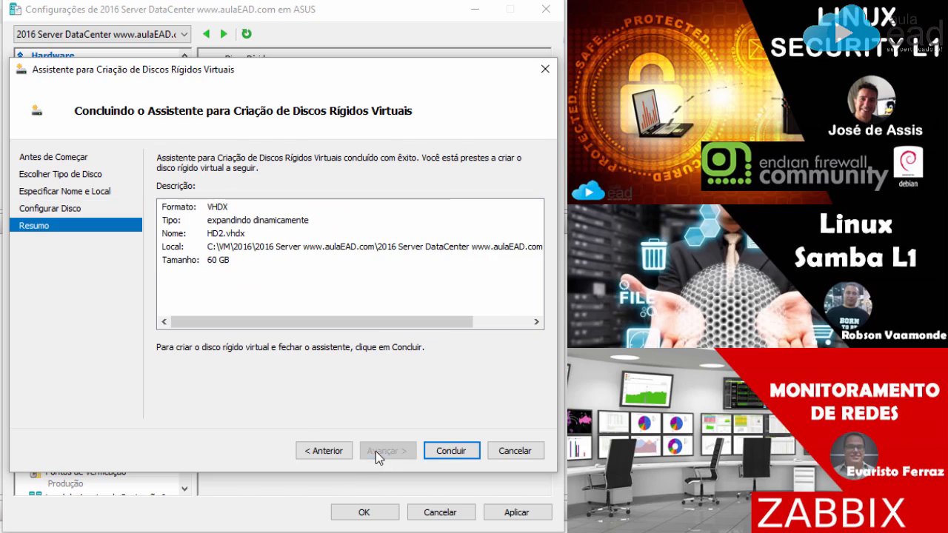
pyautogui.click(455, 455)
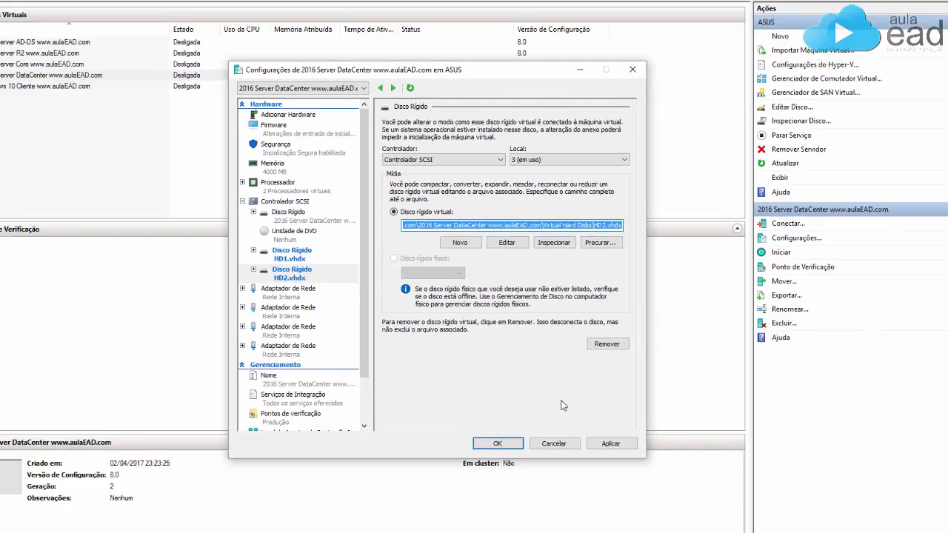
pyautogui.click(511, 442)
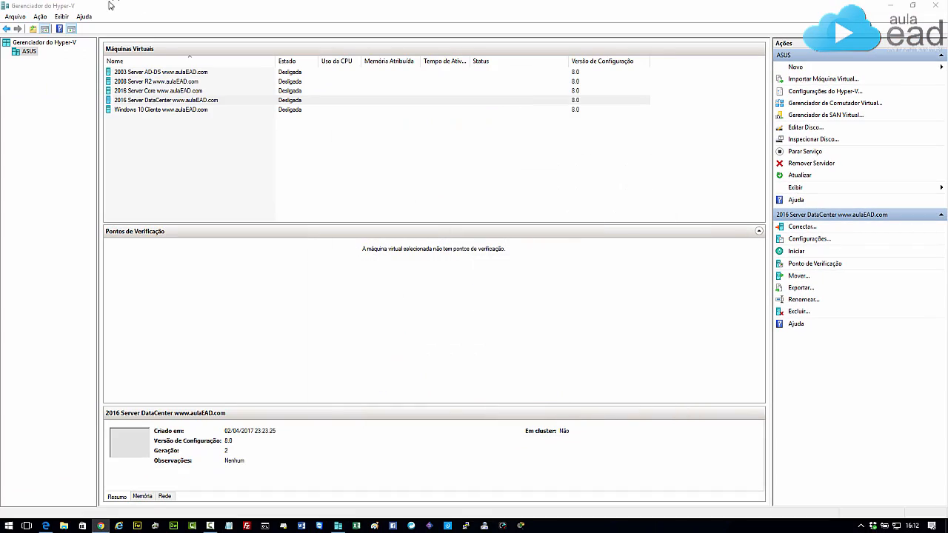
# - Reopen the 2016 Server DataCenter virtual machine's settings and check the attached HD1.vhdx and HD2.vhdx hard drives
pyautogui.rightClick(131, 99)
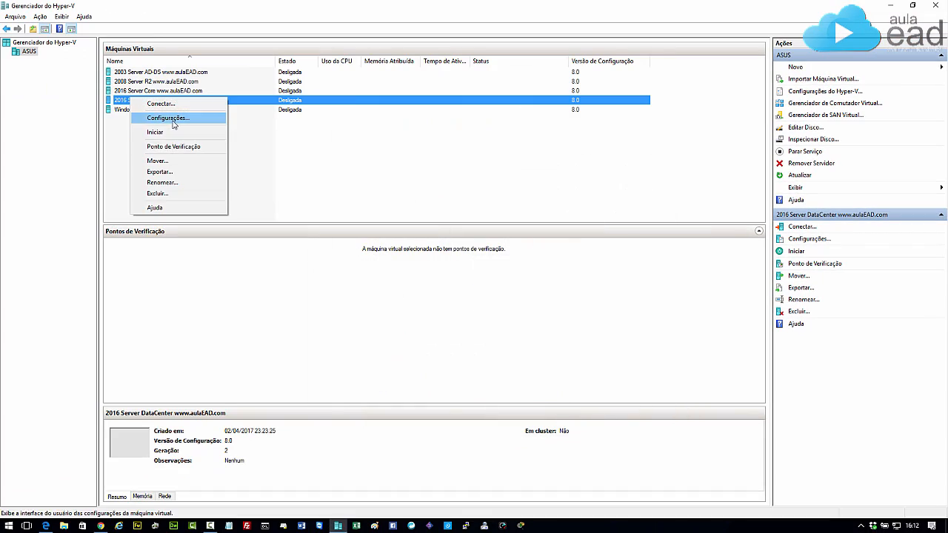
pyautogui.click(169, 118)
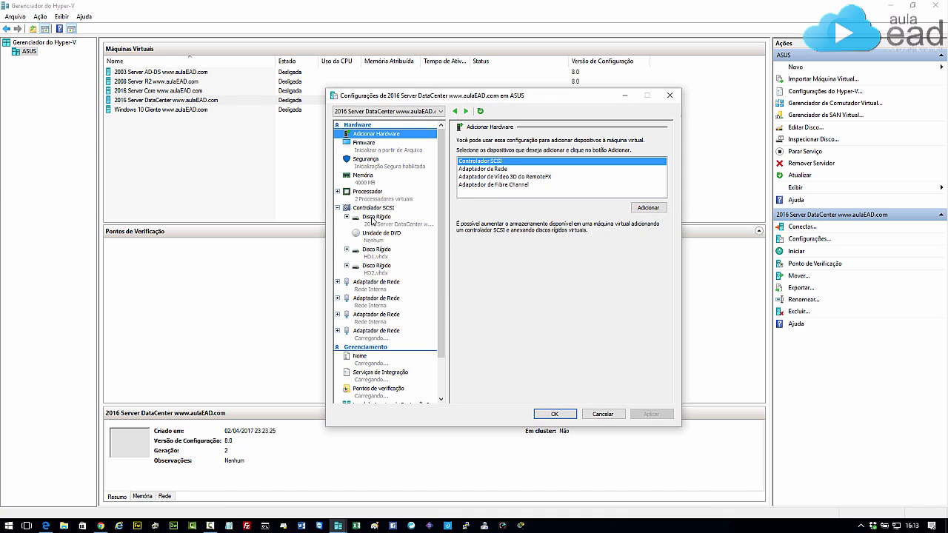
pyautogui.click(374, 219)
pyautogui.click(384, 256)
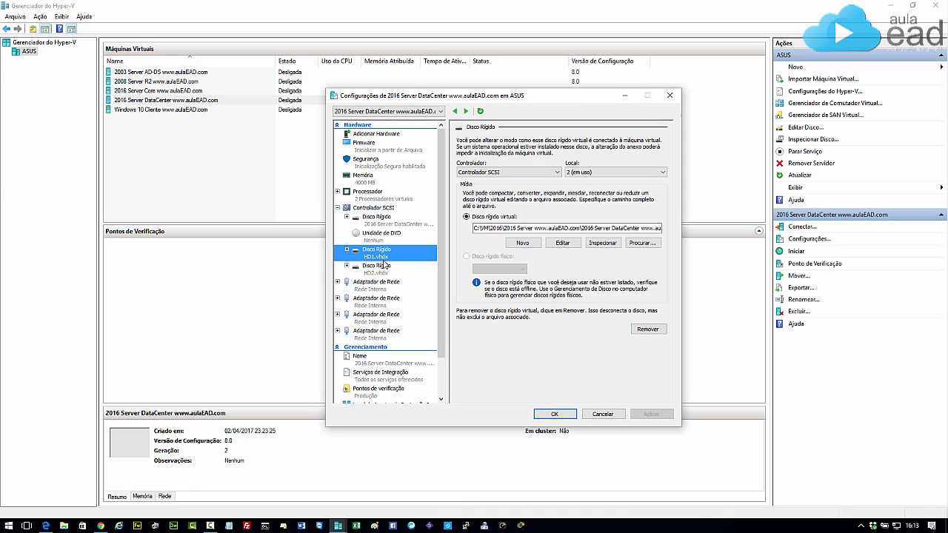
pyautogui.click(385, 265)
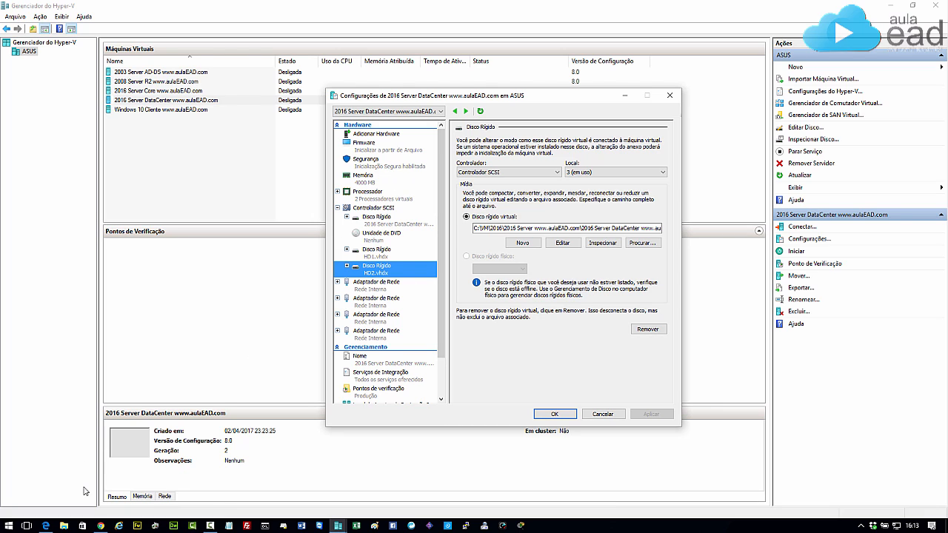
# - Switch to Chrome, browse the course listings on the aulaEAD home page, and return to Hyper-V Manager
pyautogui.click(101, 526)
pyautogui.scroll(-9, 656, 278)
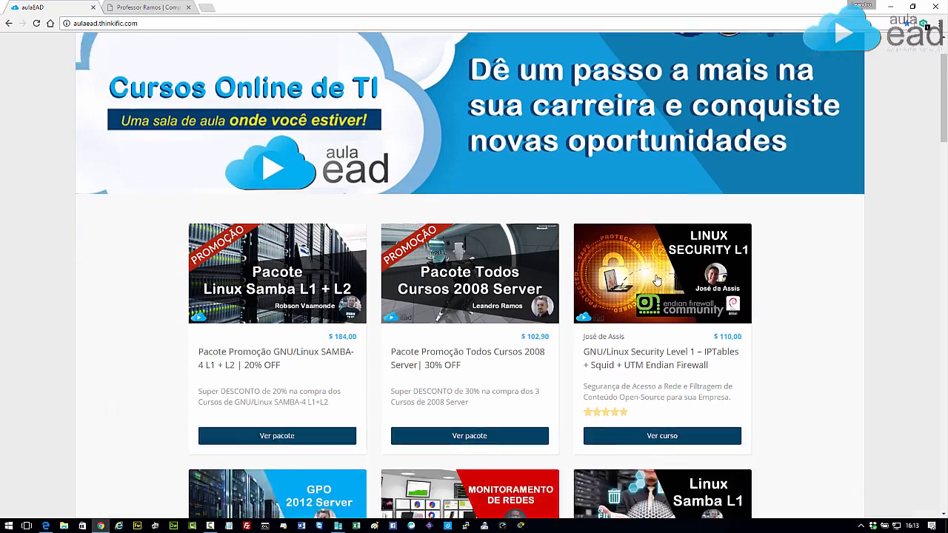
pyautogui.scroll(-8, 660, 282)
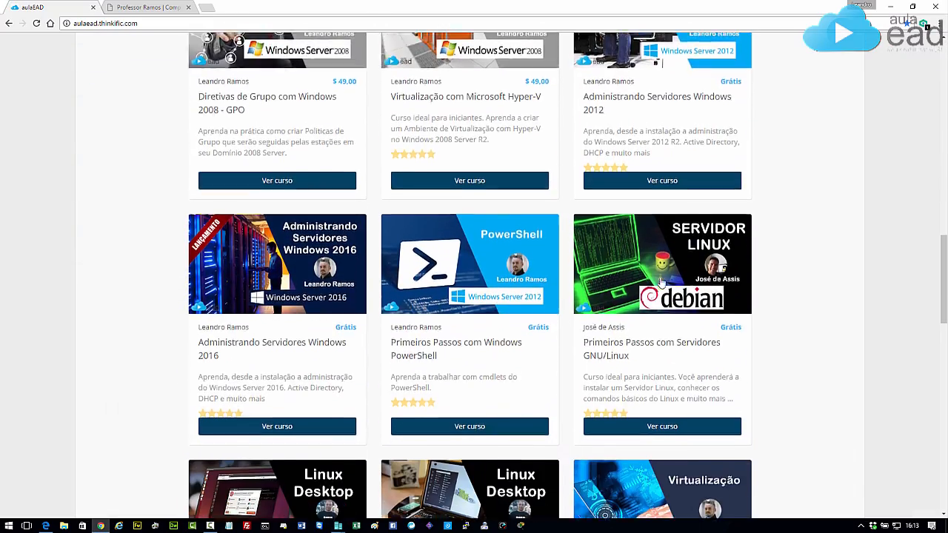
pyautogui.scroll(-3, 661, 283)
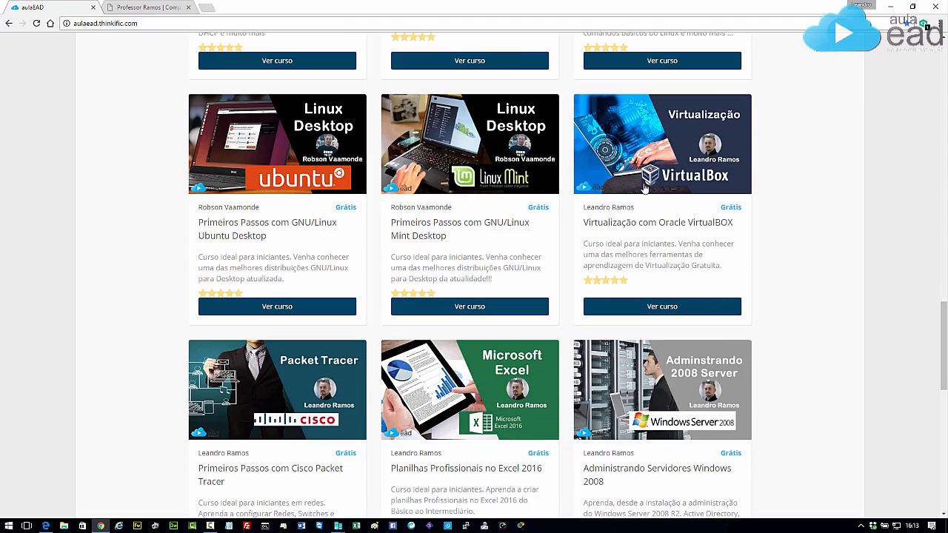
pyautogui.scroll(15, 645, 189)
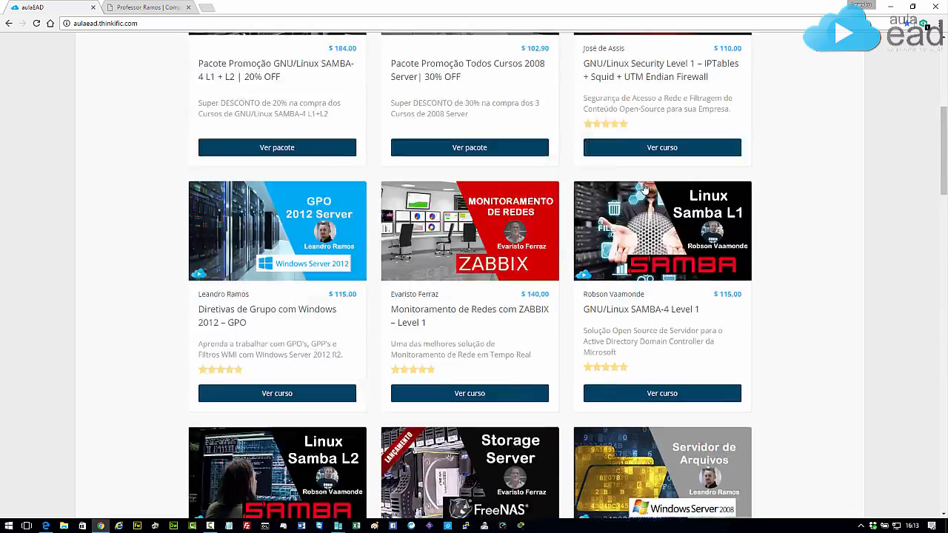
pyautogui.scroll(5, 644, 189)
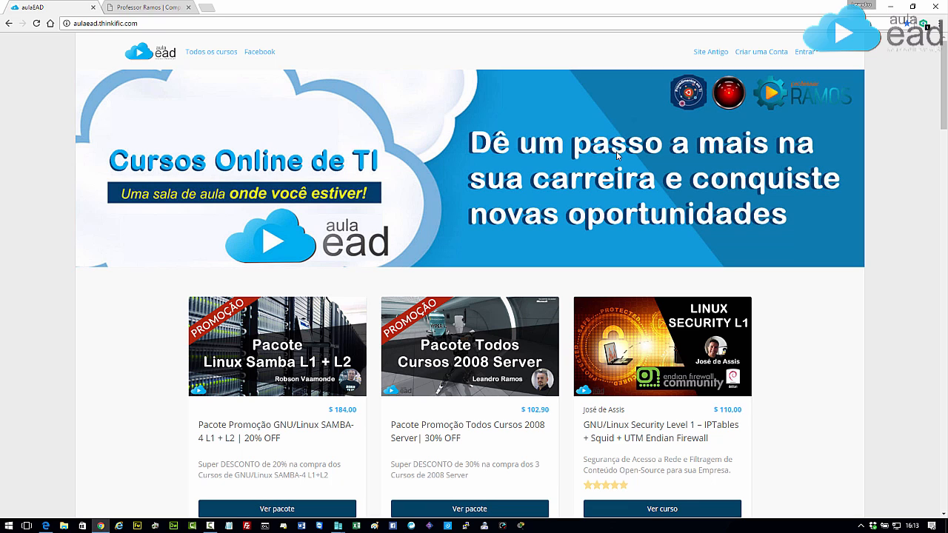
pyautogui.click(896, 8)
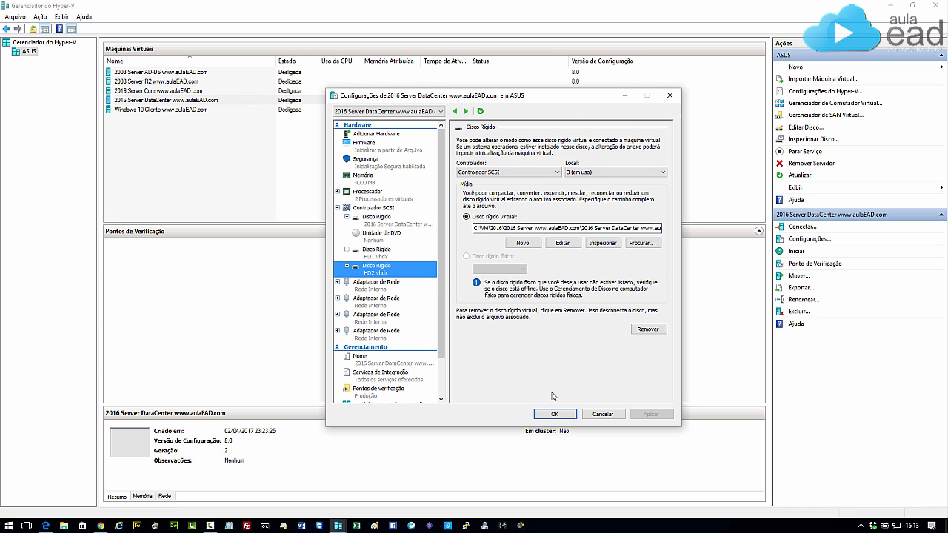
# - Close the settings and start the 2016 Server DataCenter virtual machine from its connection window
pyautogui.click(557, 415)
pyautogui.click(137, 100)
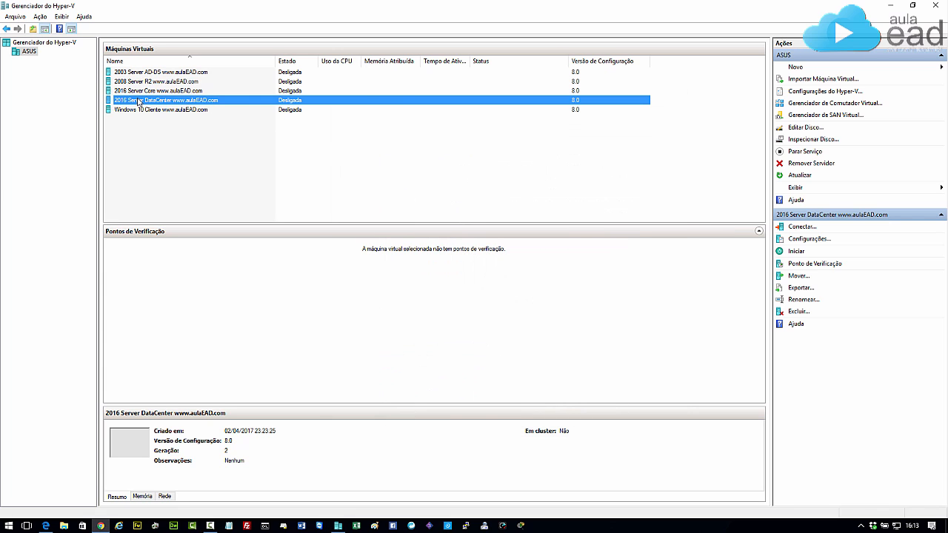
pyautogui.click(894, 8)
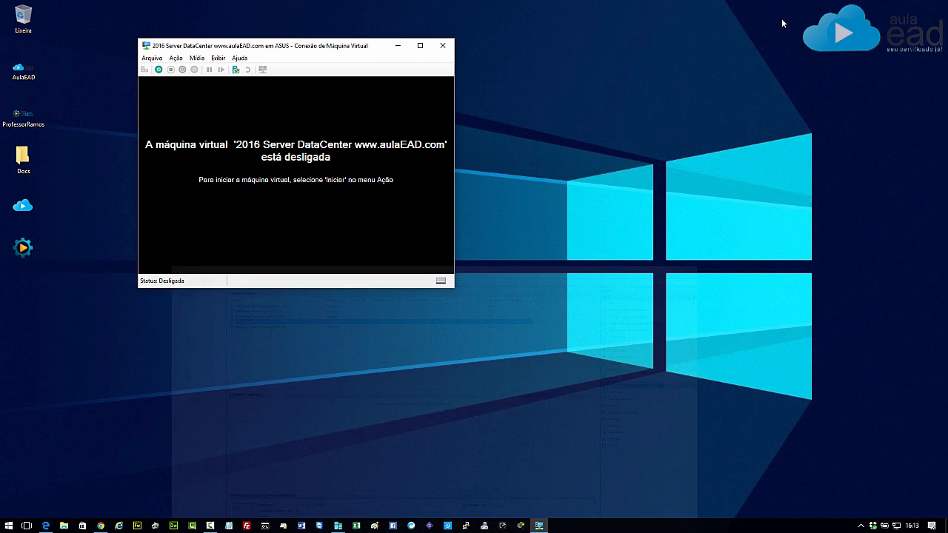
pyautogui.click(158, 70)
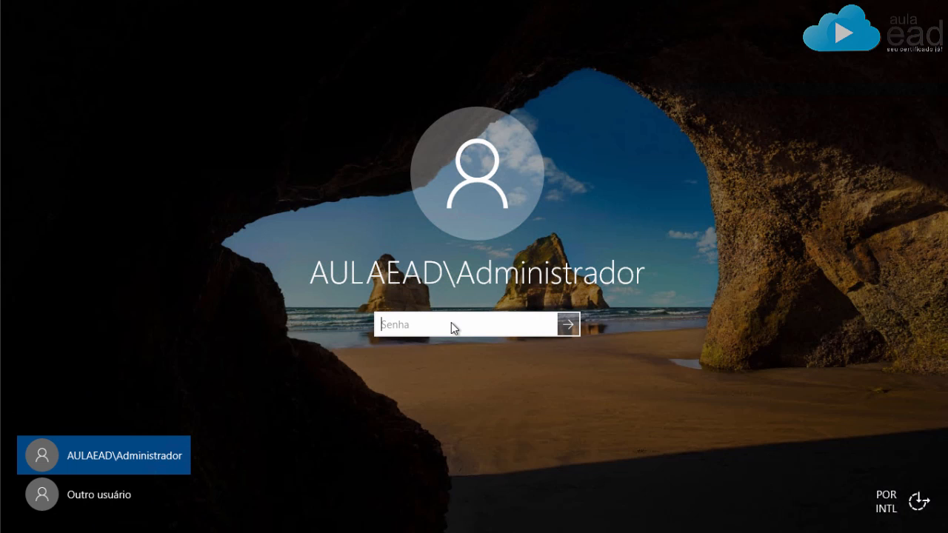
# - Sign in to the virtual machine as AULAEAD\Administrador with the account password
pyautogui.write('••••')
pyautogui.write('••')
pyautogui.press('BackSpace')
pyautogui.press('BackSpace')
pyautogui.press('BackSpace')
pyautogui.press('BackSpace')
pyautogui.press('BackSpace')
pyautogui.press('BackSpace')
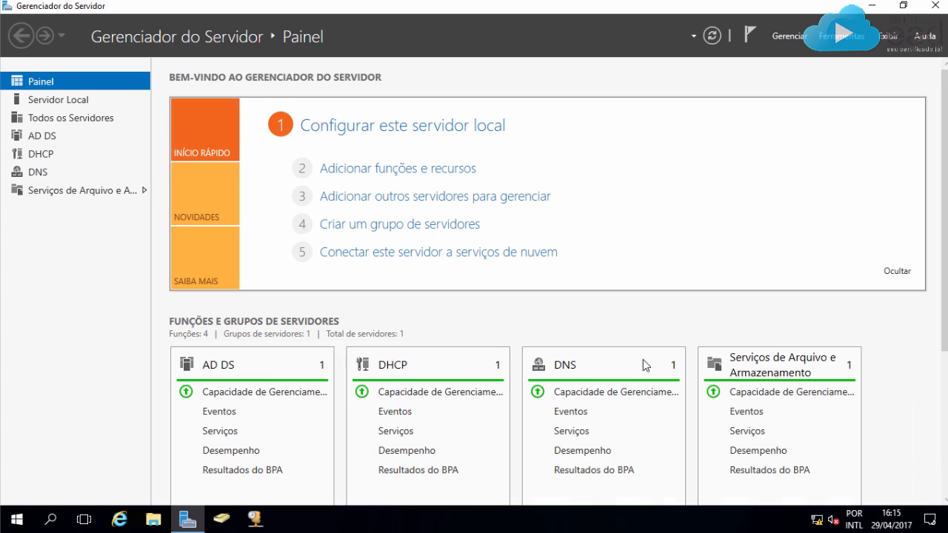
# - Close Server Manager and open Disk Management on the server
pyautogui.click(933, 7)
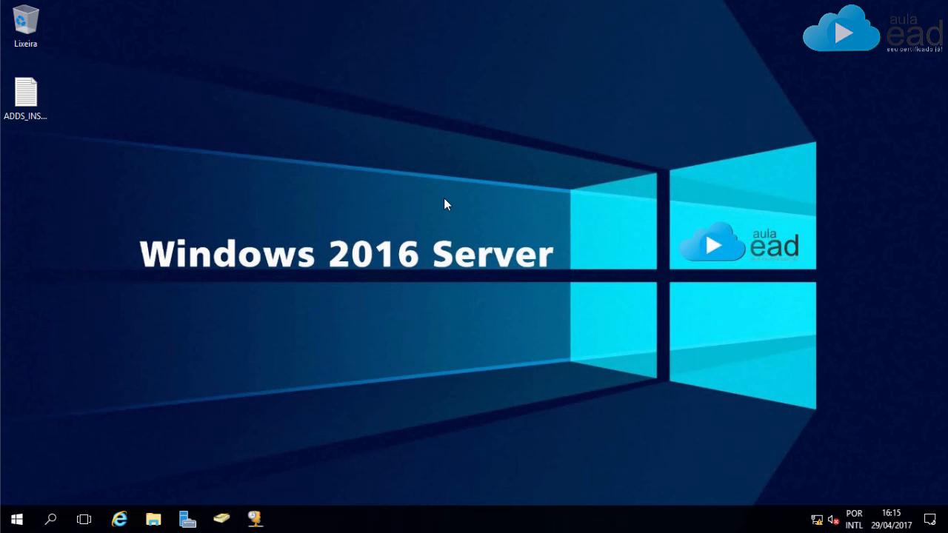
pyautogui.press('super+x')
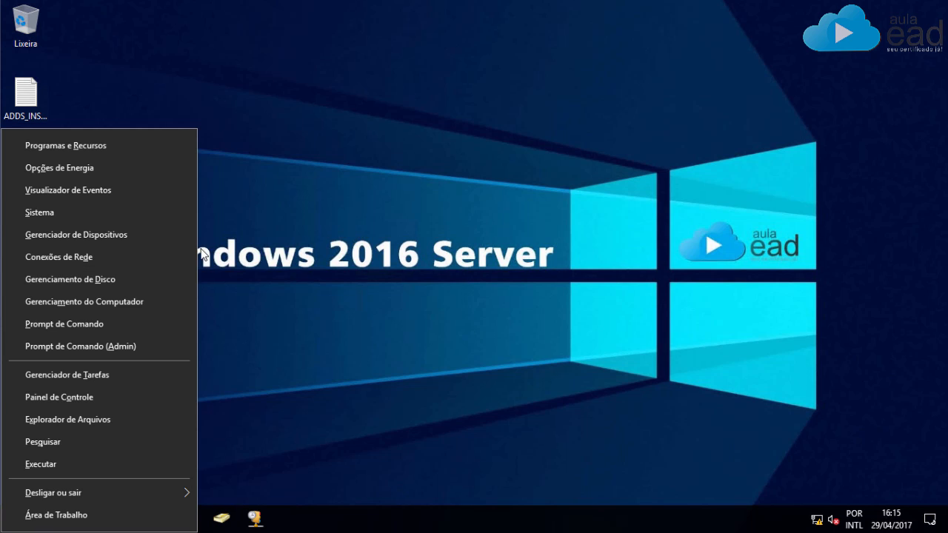
pyautogui.click(62, 279)
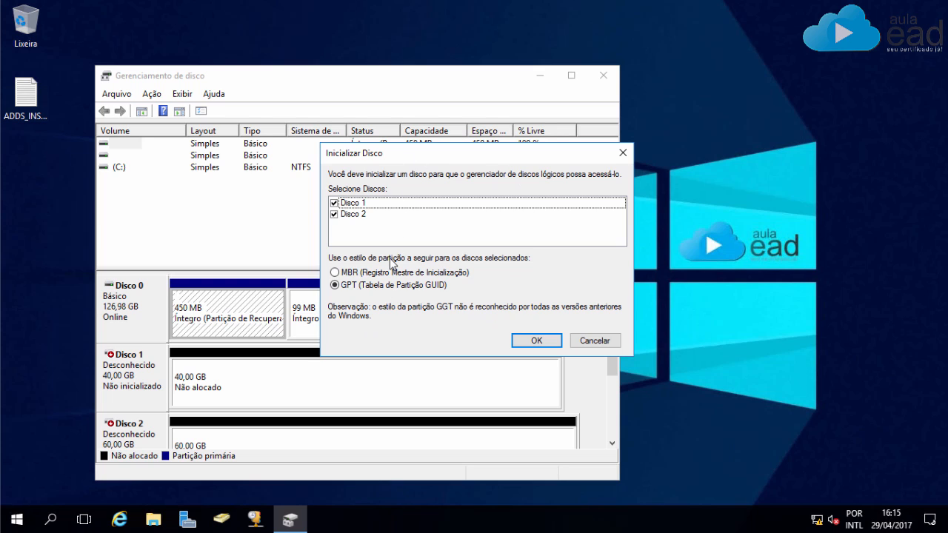
# - Initialize Disk 1 and Disk 2 with the MBR partition style
pyautogui.click(348, 276)
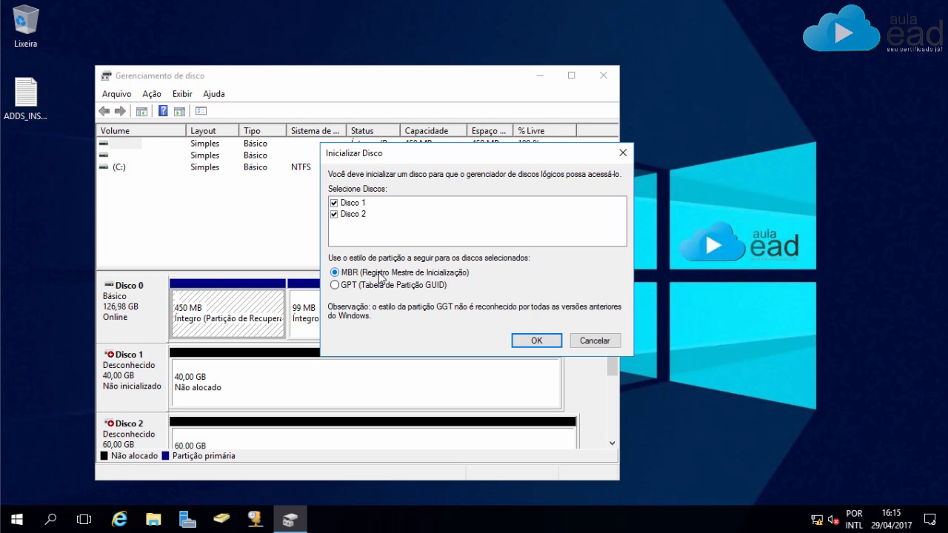
pyautogui.click(335, 285)
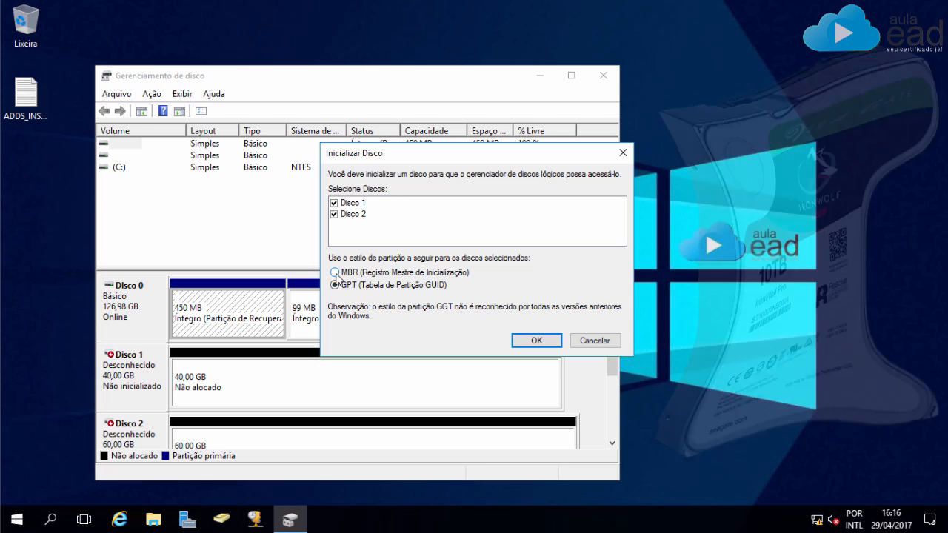
pyautogui.click(335, 273)
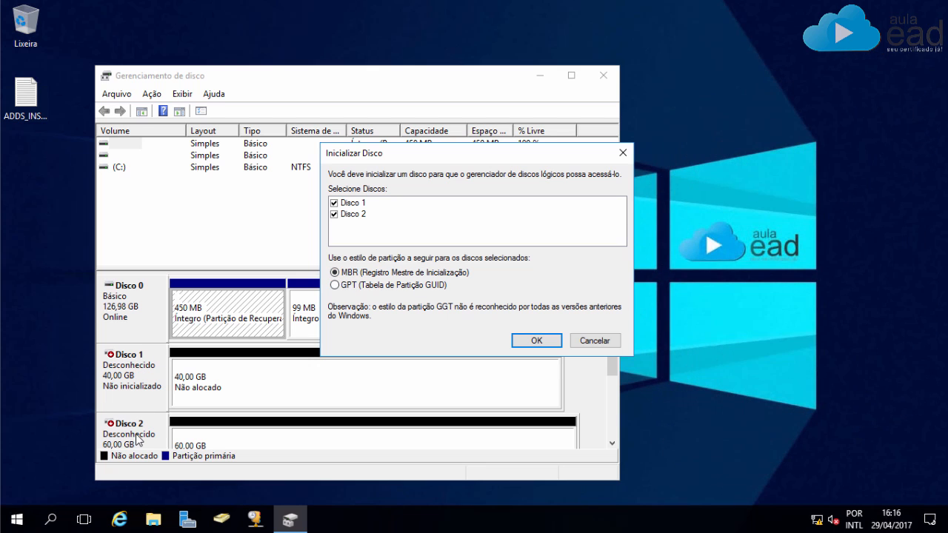
pyautogui.click(536, 341)
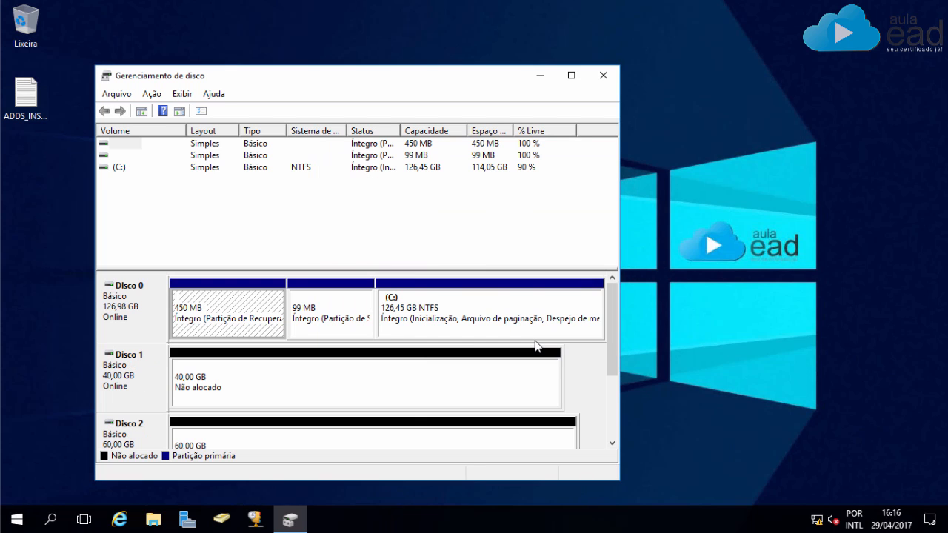
# - Start a new mirrored volume on Disk 1's unallocated space and add Disk 2, with 40957 MB on each disk
pyautogui.click(571, 74)
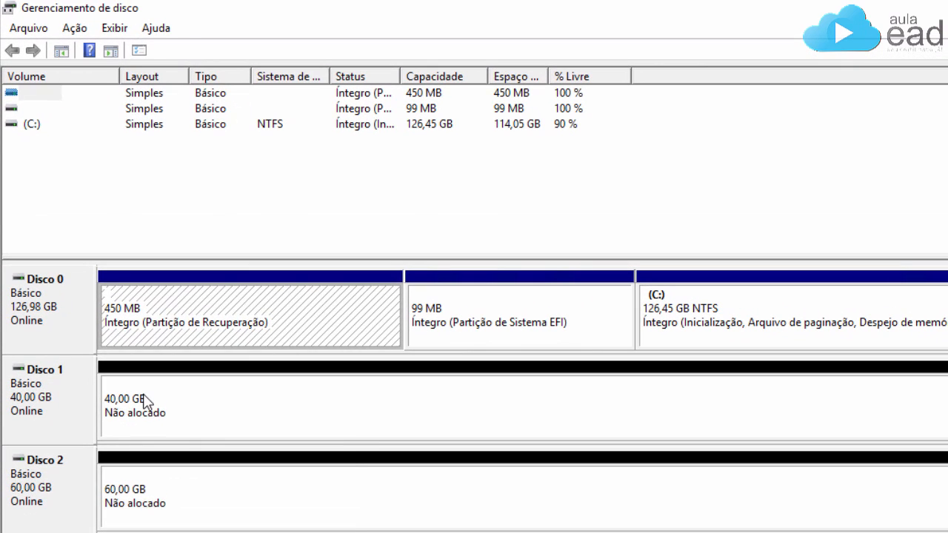
pyautogui.rightClick(111, 306)
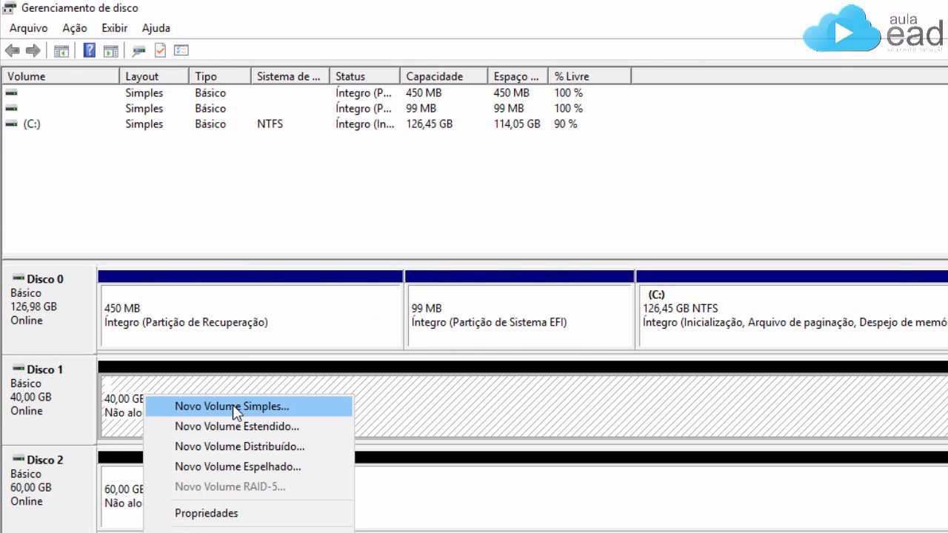
pyautogui.click(257, 466)
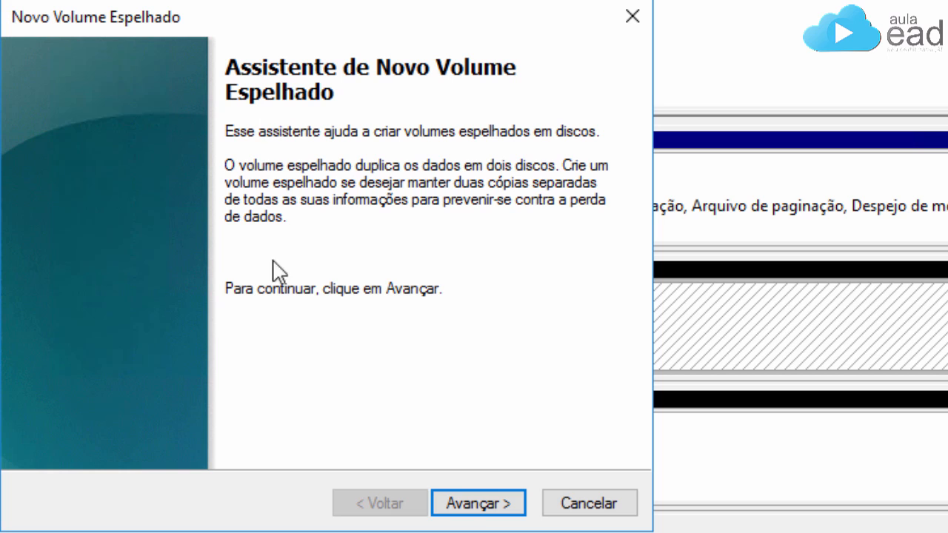
pyautogui.click(476, 506)
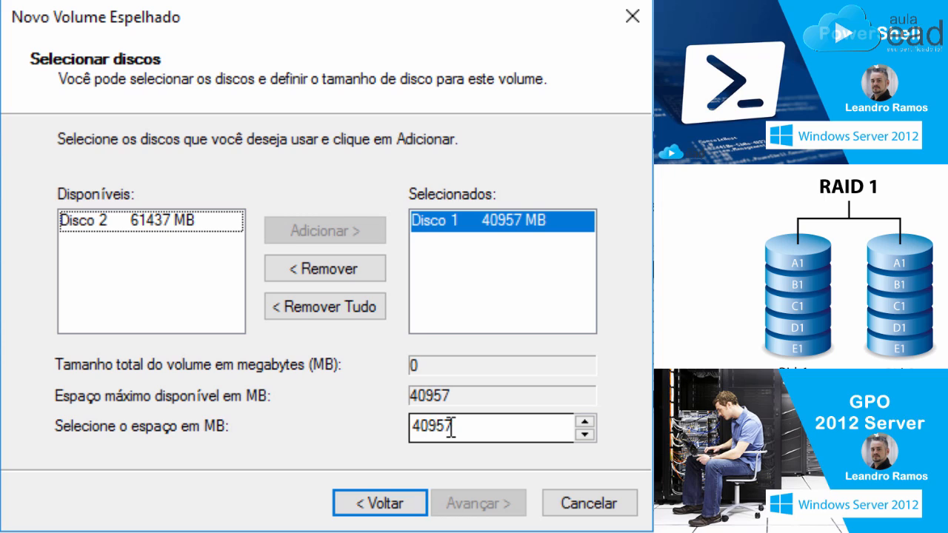
pyautogui.click(94, 222)
pyautogui.click(313, 228)
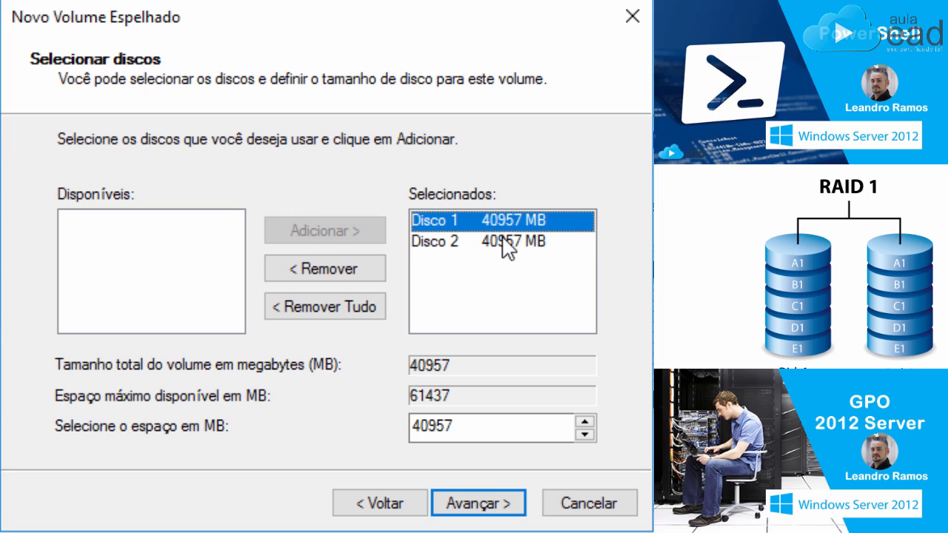
pyautogui.click(506, 244)
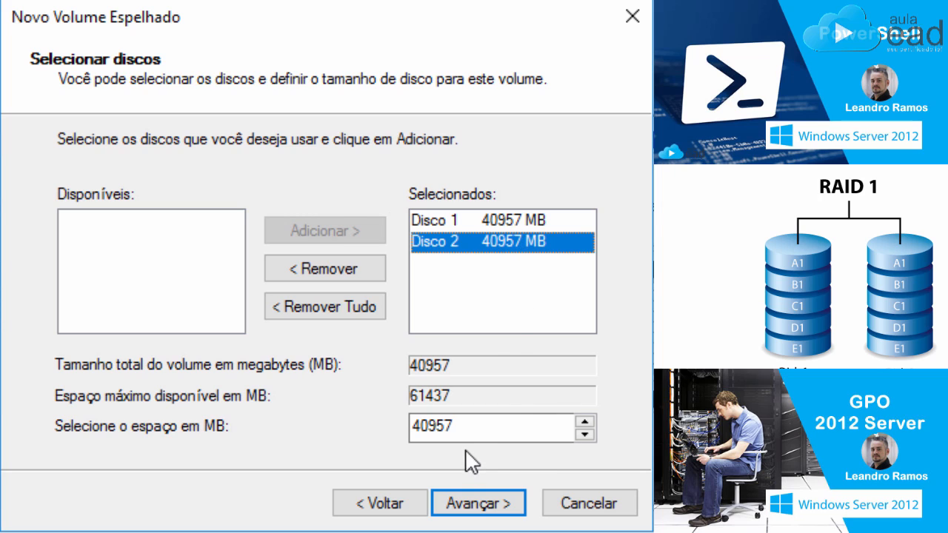
pyautogui.click(417, 435)
pyautogui.click(488, 507)
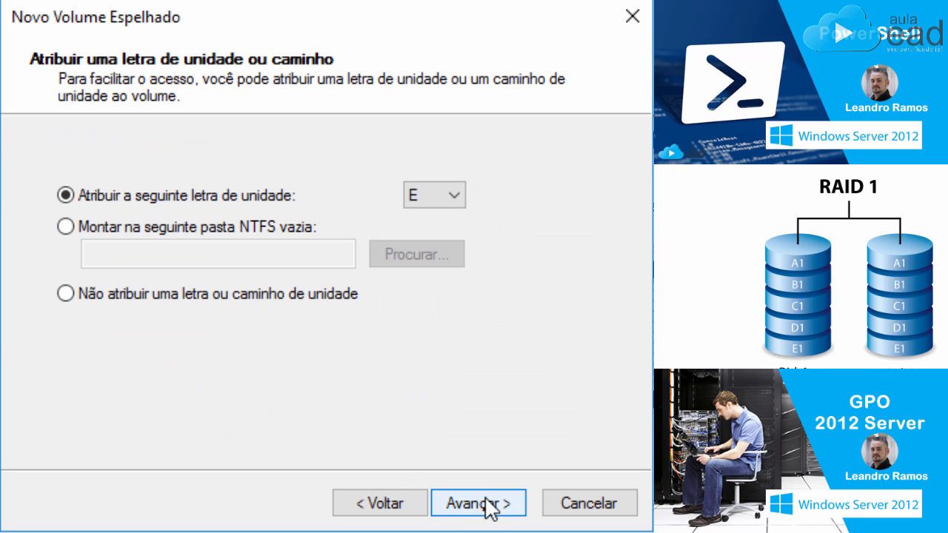
# - Assign drive letter F to the mirrored volume
pyautogui.click(457, 198)
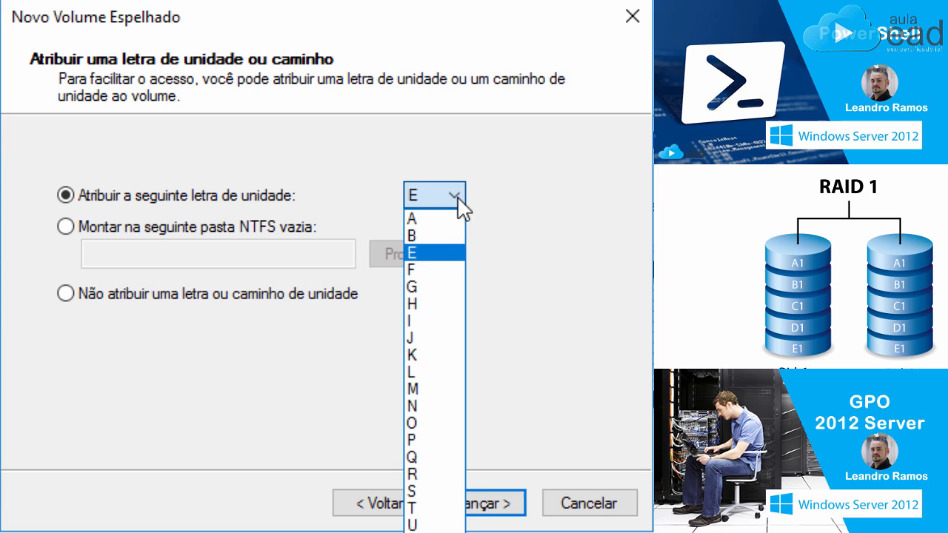
pyautogui.click(433, 268)
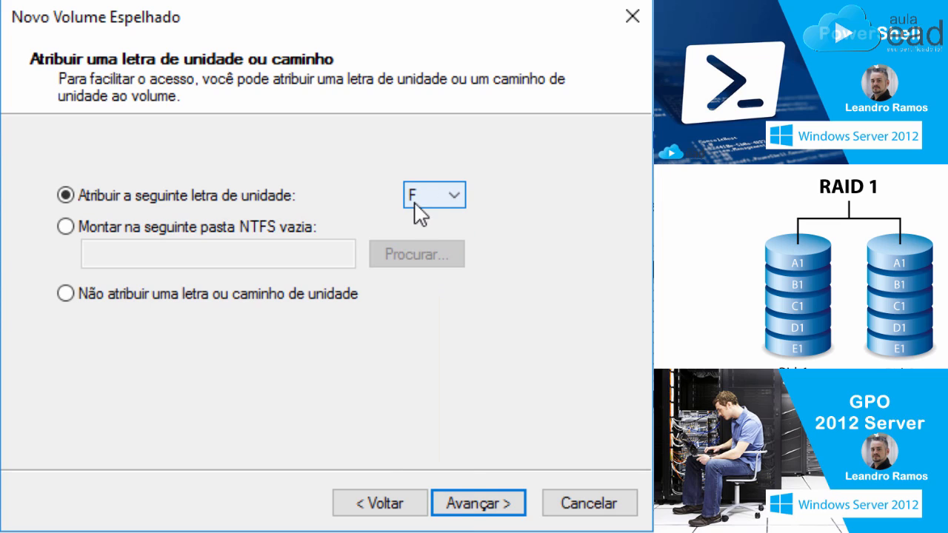
pyautogui.click(475, 506)
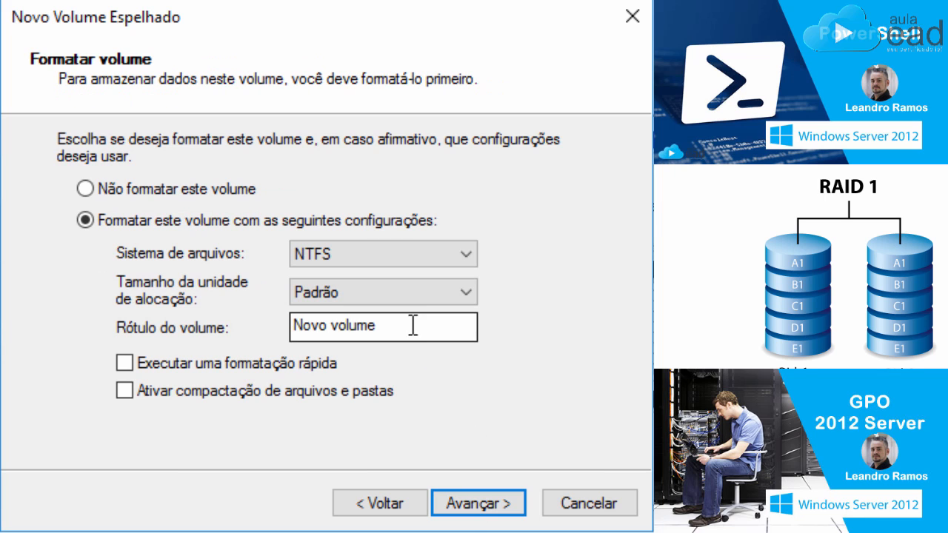
# - Set the format to NTFS with the default allocation unit, volume label DADOS, and no file and folder compression
pyautogui.moveTo(413, 324); pyautogui.dragTo(245, 351)
pyautogui.write('DADOS')
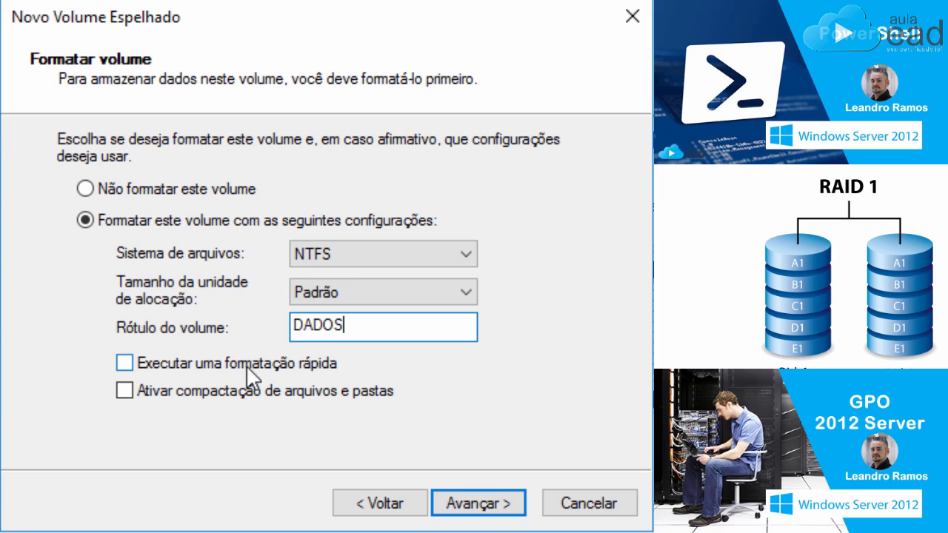
pyautogui.click(343, 255)
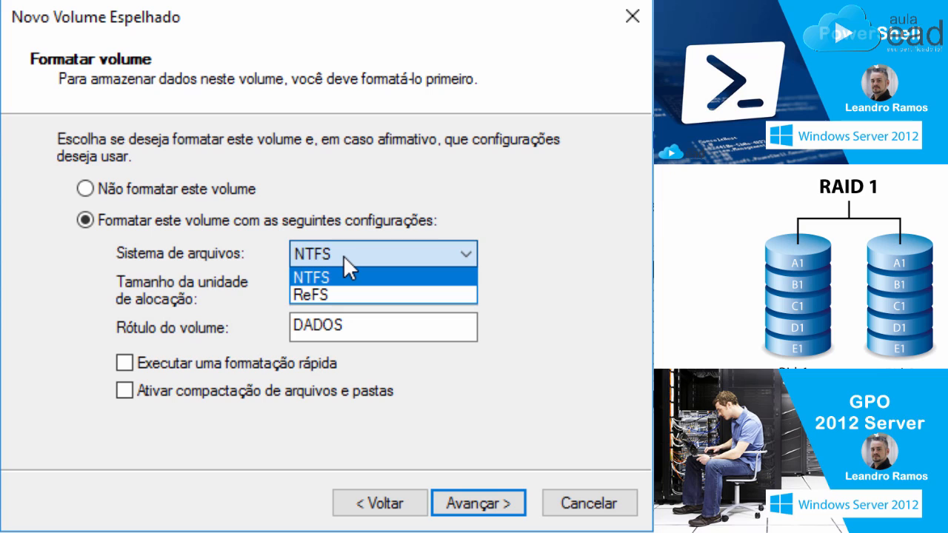
pyautogui.click(343, 255)
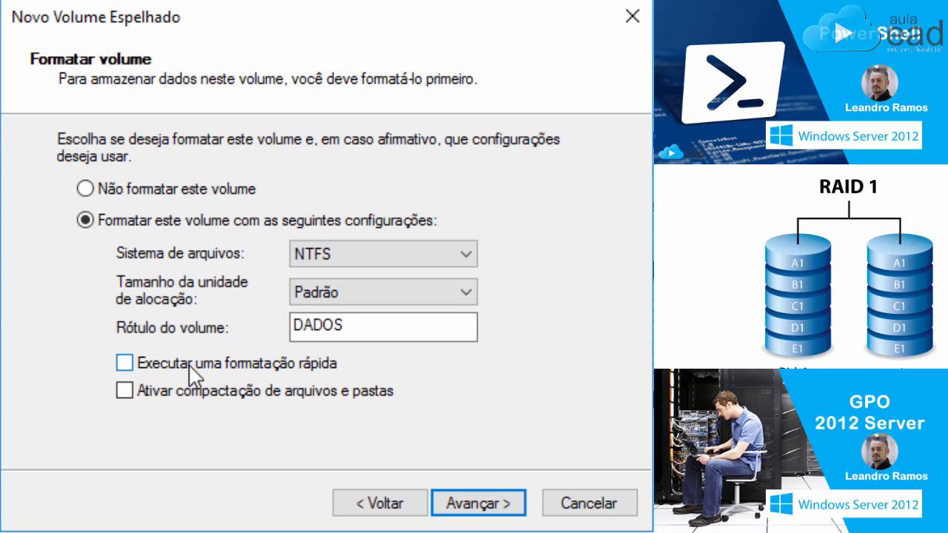
pyautogui.click(126, 364)
pyautogui.click(126, 392)
pyautogui.click(125, 390)
pyautogui.click(468, 506)
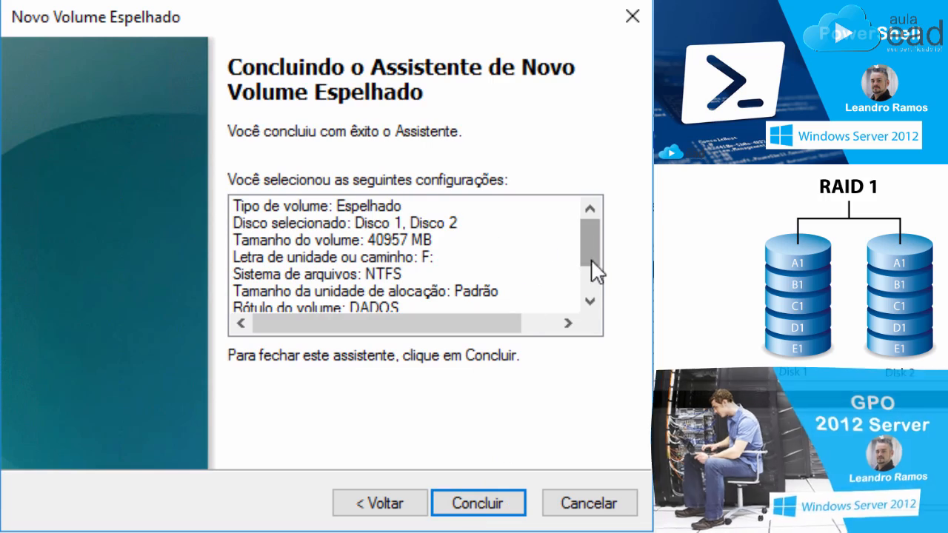
# - Review the chosen settings, finish the mirrored volume wizard and confirm converting the basic disks to dynamic disks
pyautogui.moveTo(592, 258); pyautogui.dragTo(611, 296)
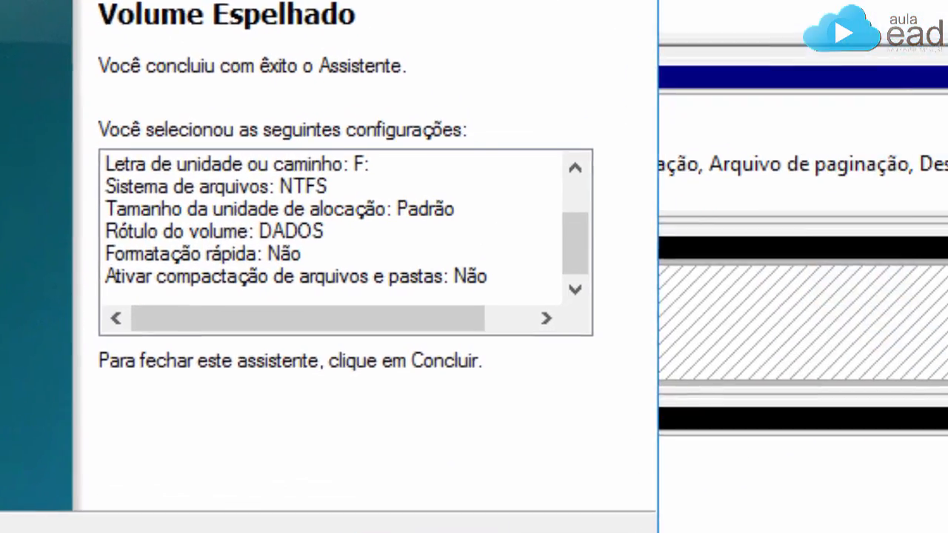
pyautogui.click(511, 504)
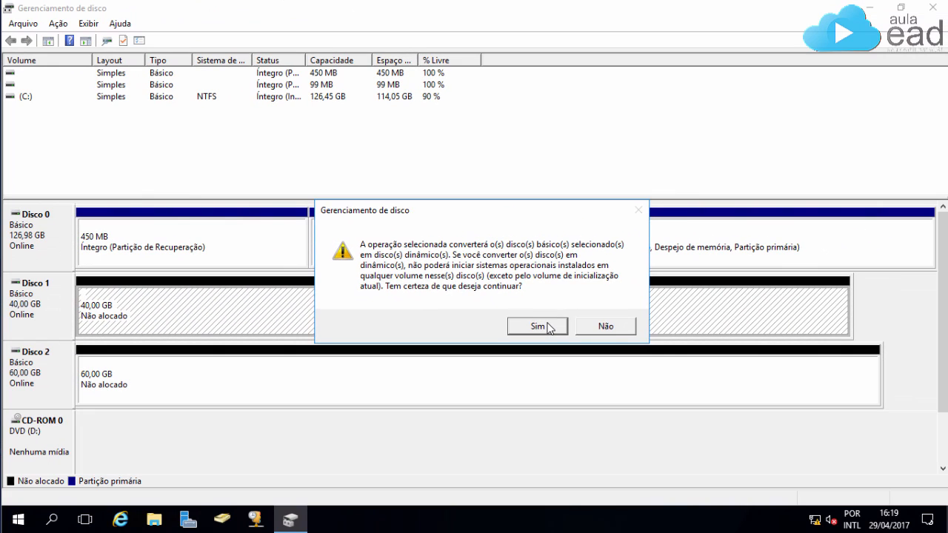
pyautogui.click(660, 367)
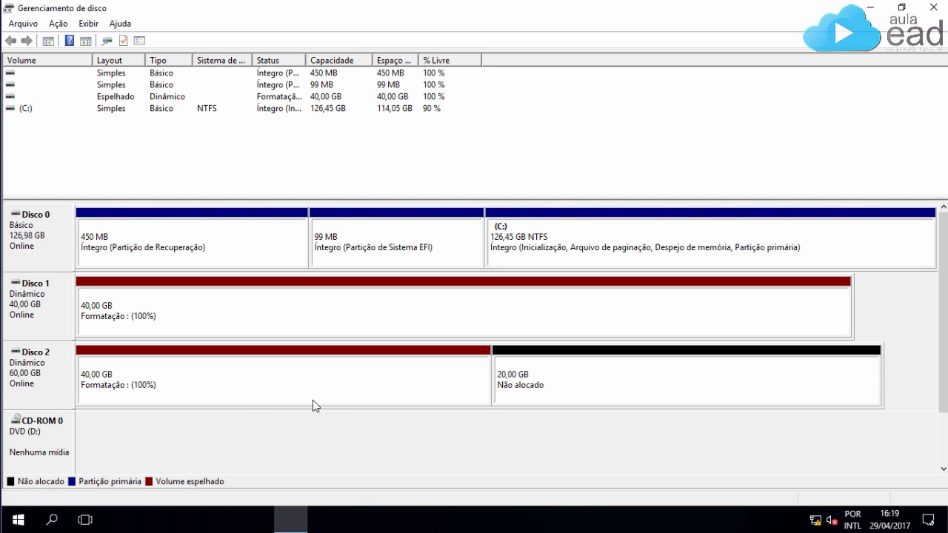
# - Examine the mirrored DADOS (F:) volume on Disk 1 and Disk 2
pyautogui.click(141, 313)
pyautogui.click(151, 377)
pyautogui.click(167, 330)
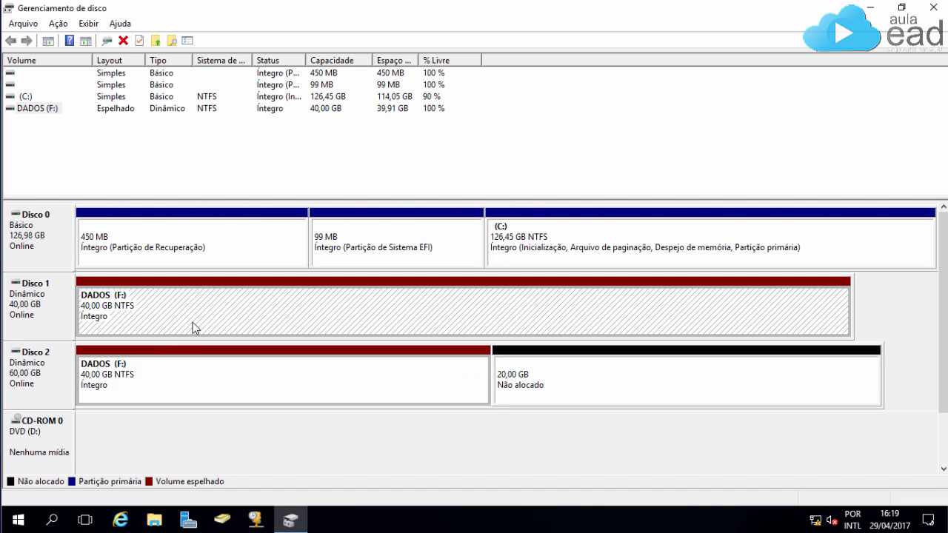
pyautogui.click(239, 370)
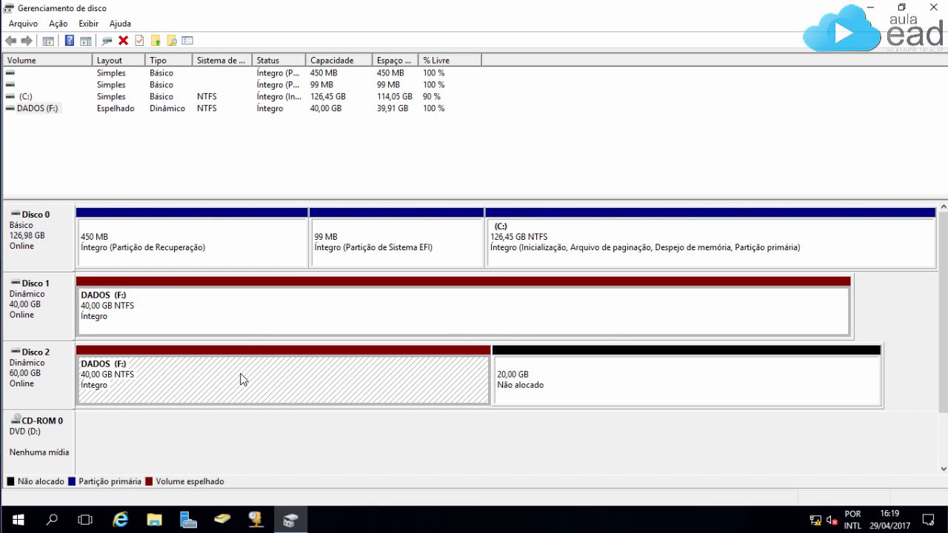
pyautogui.click(259, 318)
pyautogui.click(261, 366)
# - Open the DADOS (F:) drive in File Explorer and paste the copied Teste folder into it
pyautogui.click(154, 520)
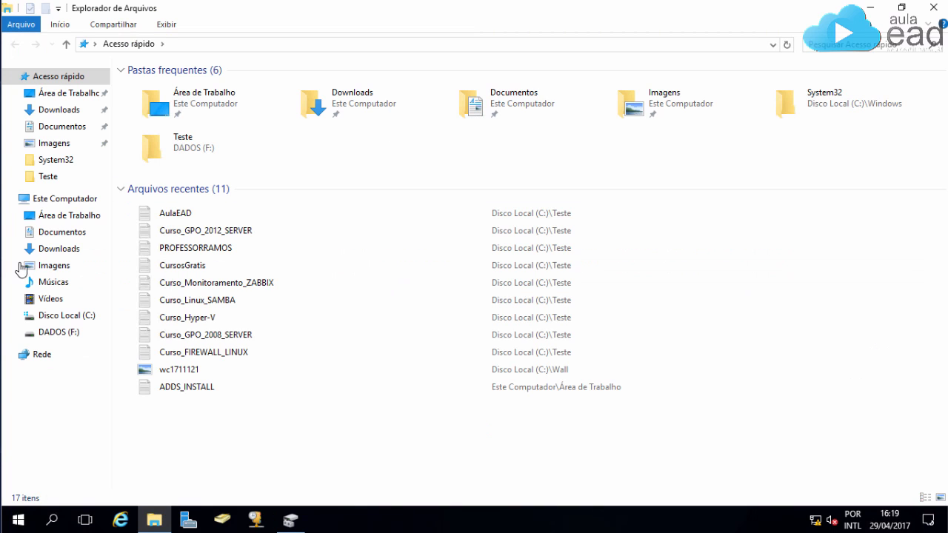
pyautogui.click(64, 200)
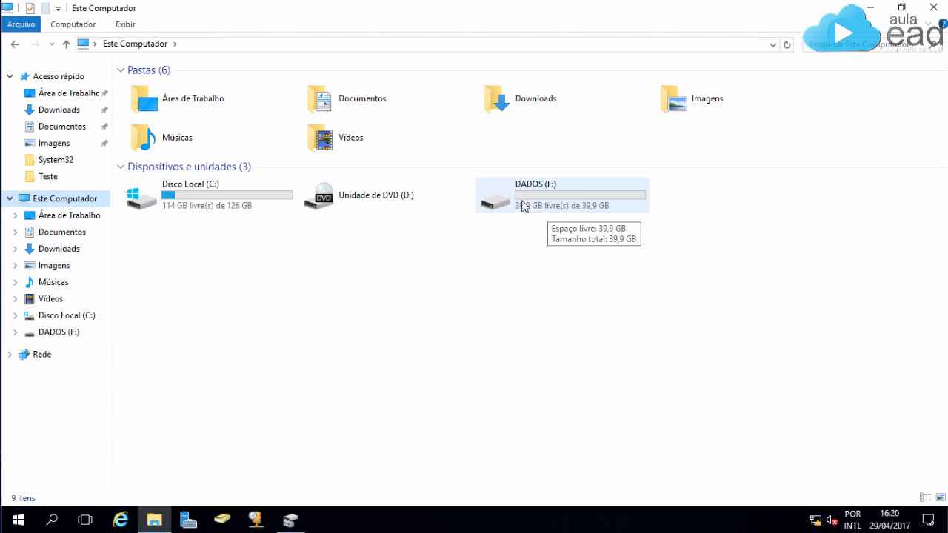
pyautogui.doubleClick(560, 203)
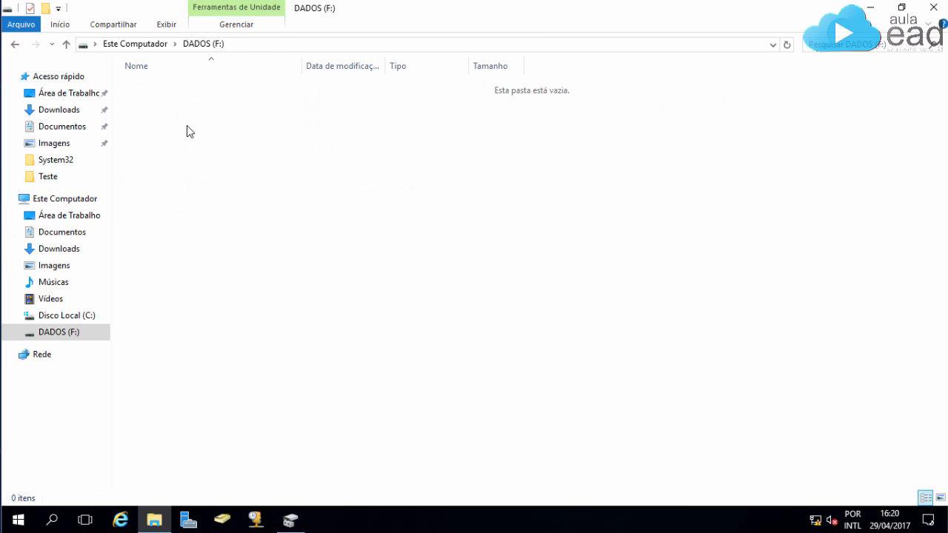
pyautogui.rightClick(188, 125)
pyautogui.click(248, 223)
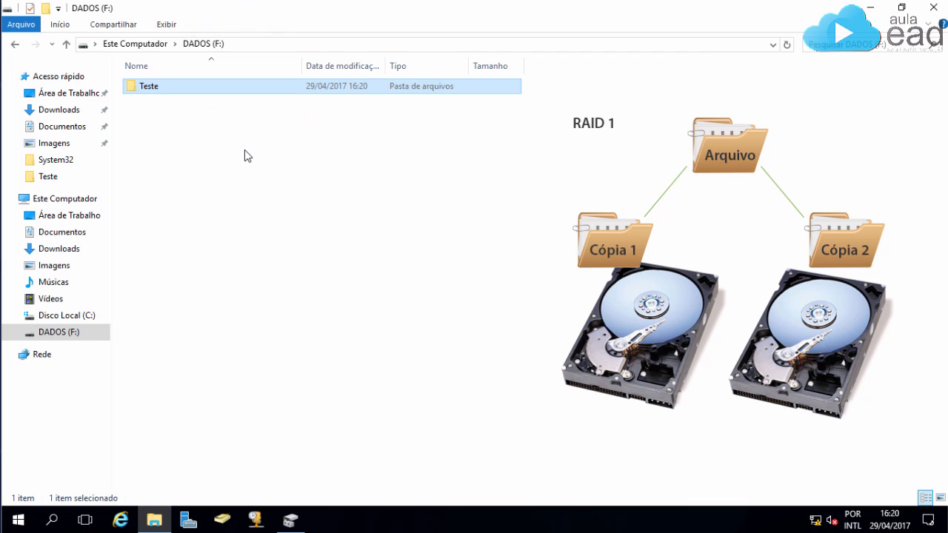
# - Create a text document named NOVO AULAEAD in the Teste folder on the DADOS (F:) drive
pyautogui.doubleClick(148, 90)
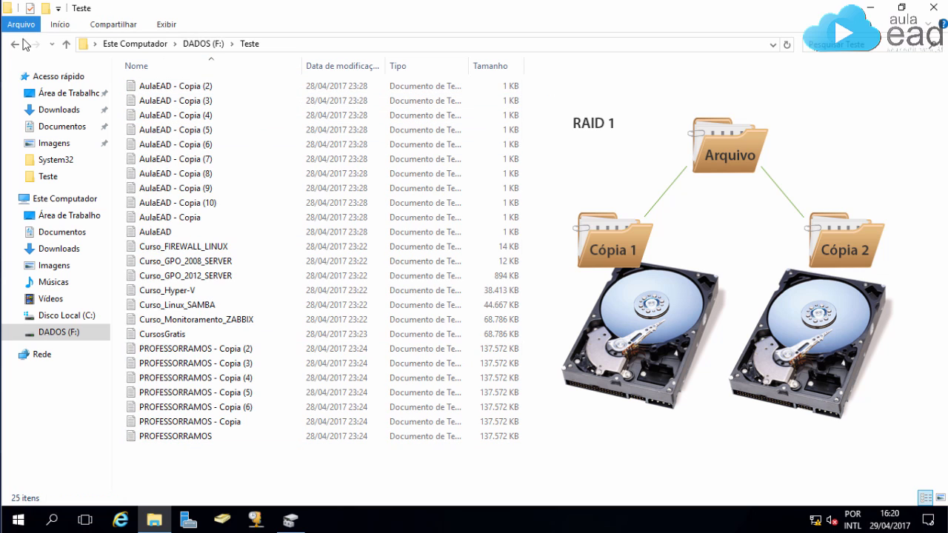
pyautogui.hotkey('alt', 'Left')
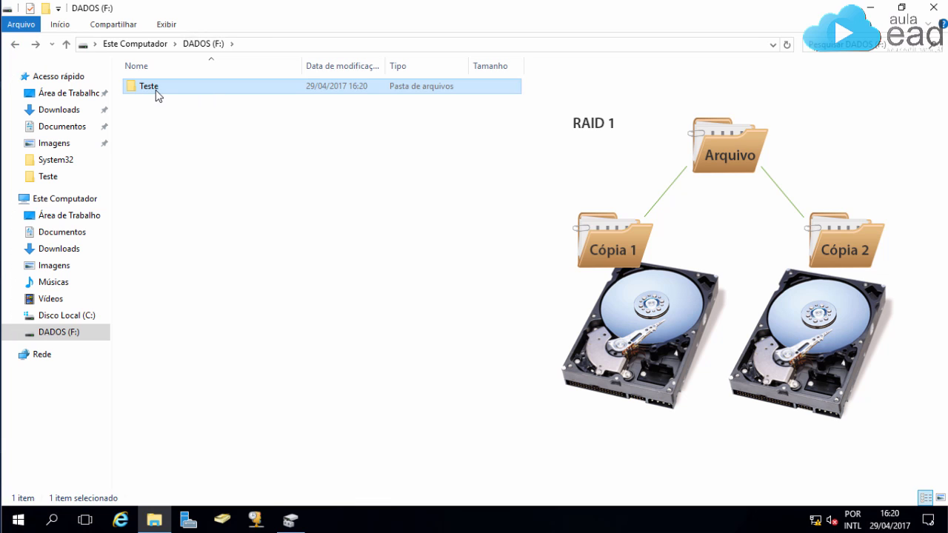
pyautogui.doubleClick(151, 87)
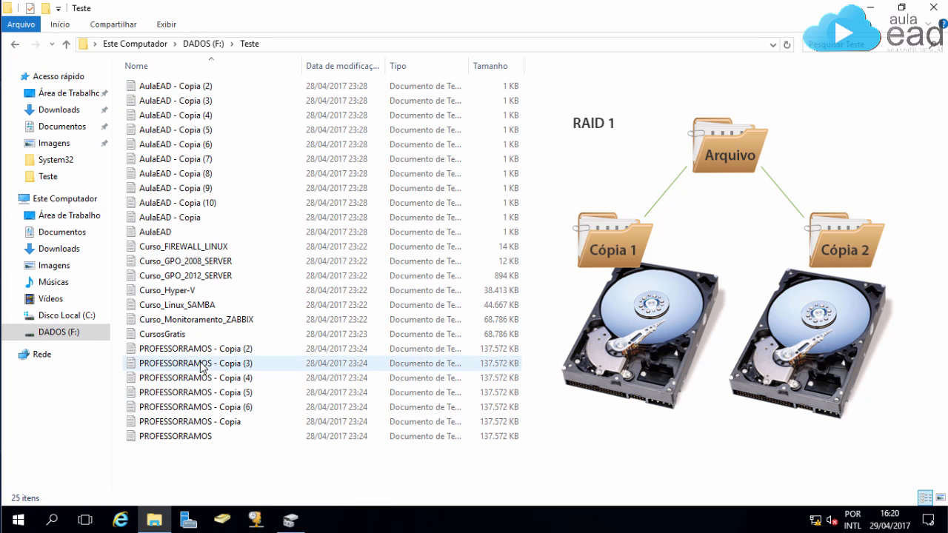
pyautogui.rightClick(177, 465)
pyautogui.moveTo(256, 429)
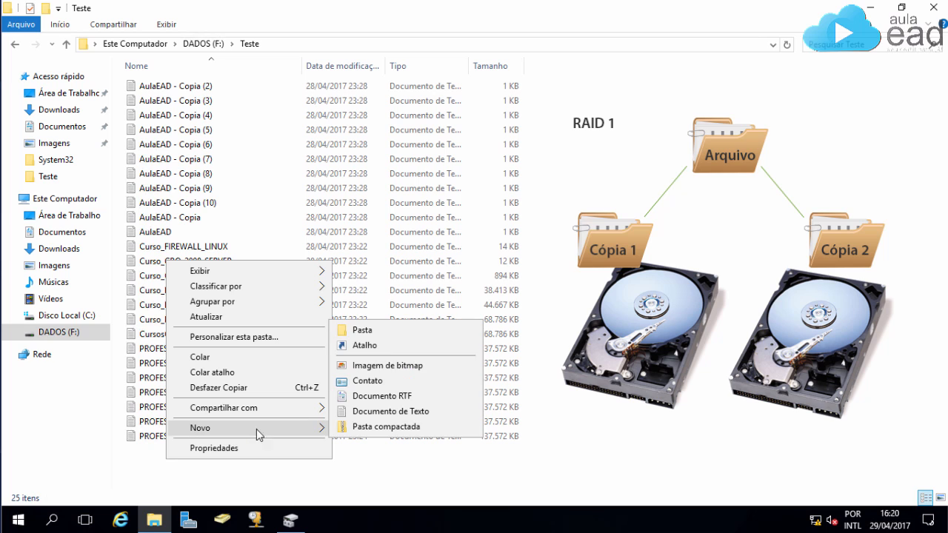
pyautogui.click(390, 413)
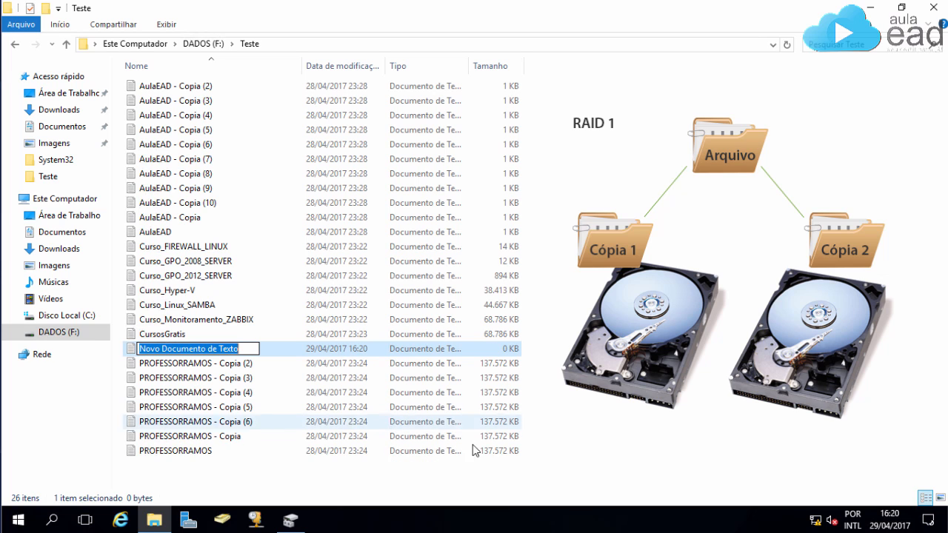
pyautogui.write('NOVO AU')
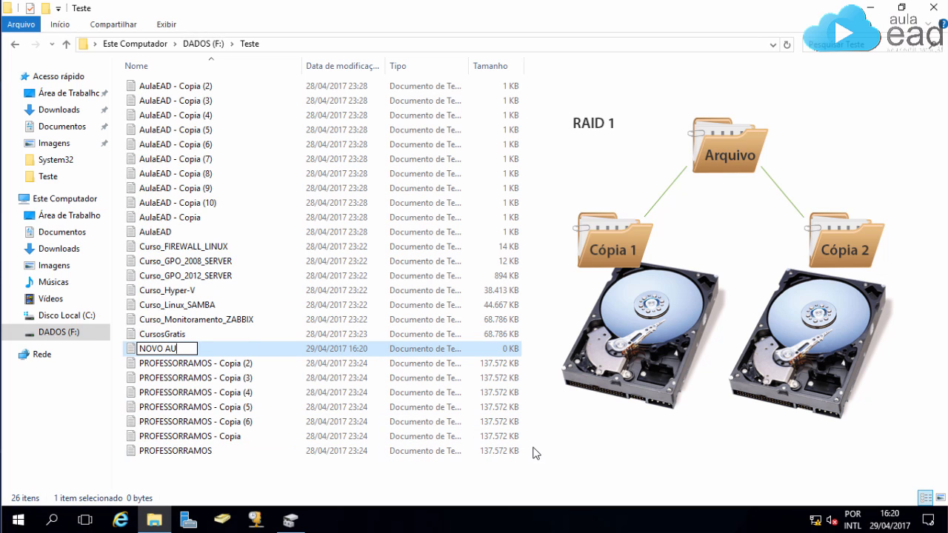
pyautogui.write('LAEAD')
pyautogui.press('Return')
# - Open the NOVO AULAEAD document, write "Acesse !!!" in it and close it
pyautogui.press('Return')
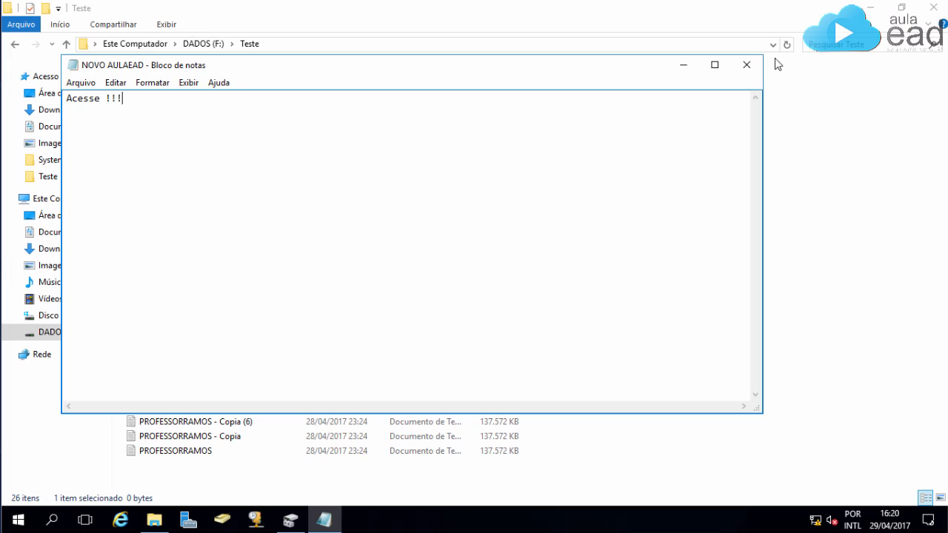
pyautogui.click(747, 64)
pyautogui.click(432, 272)
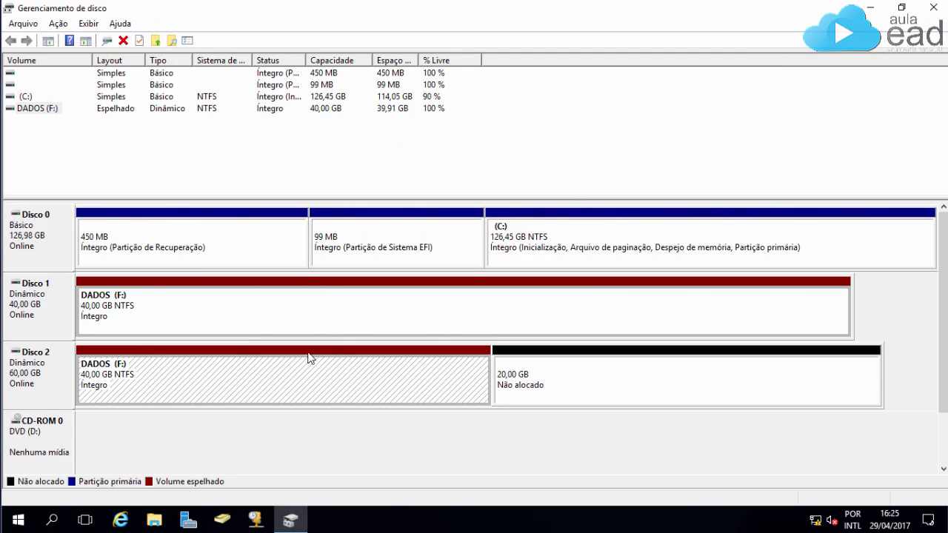
# - Compare the two mirror copies of DADOS (F:) on Disk 1 and Disk 2 in Disk Management
pyautogui.click(323, 327)
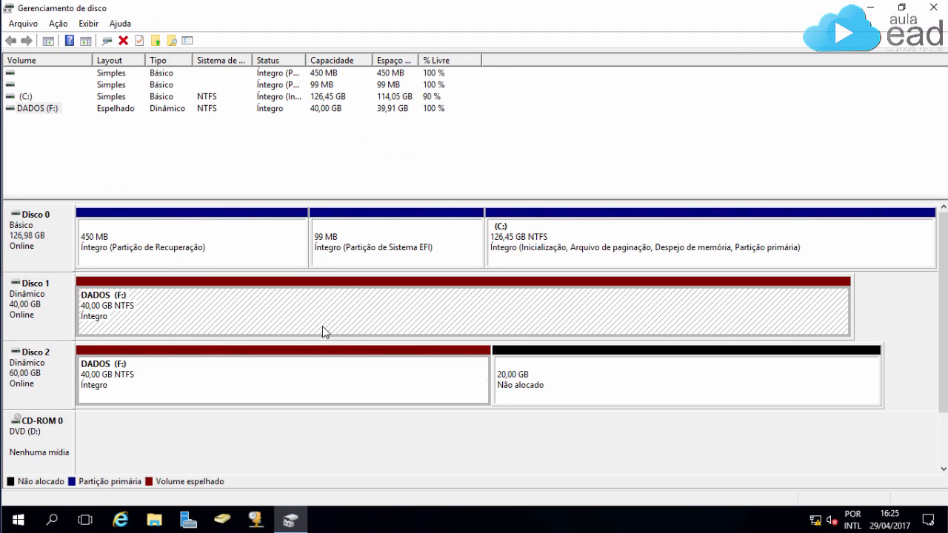
pyautogui.click(314, 363)
pyautogui.click(332, 330)
pyautogui.click(330, 370)
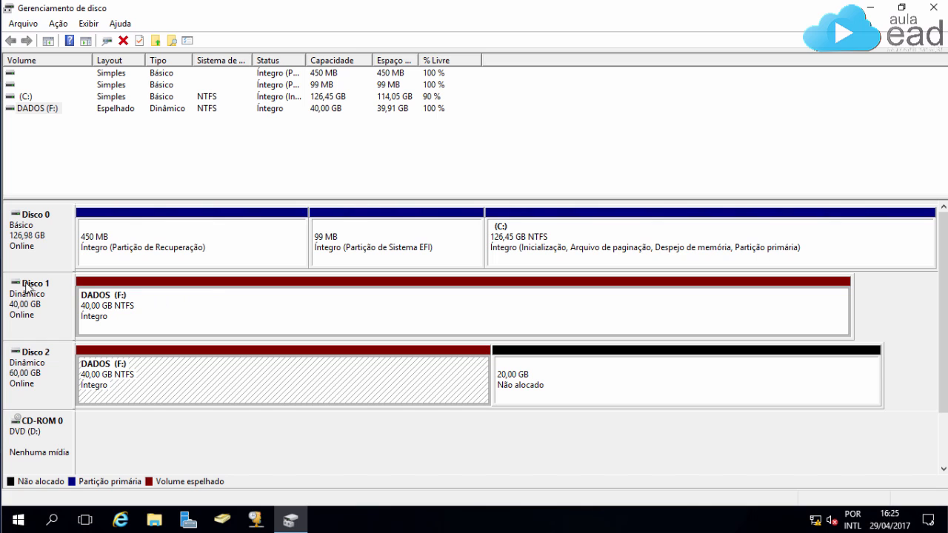
pyautogui.click(240, 320)
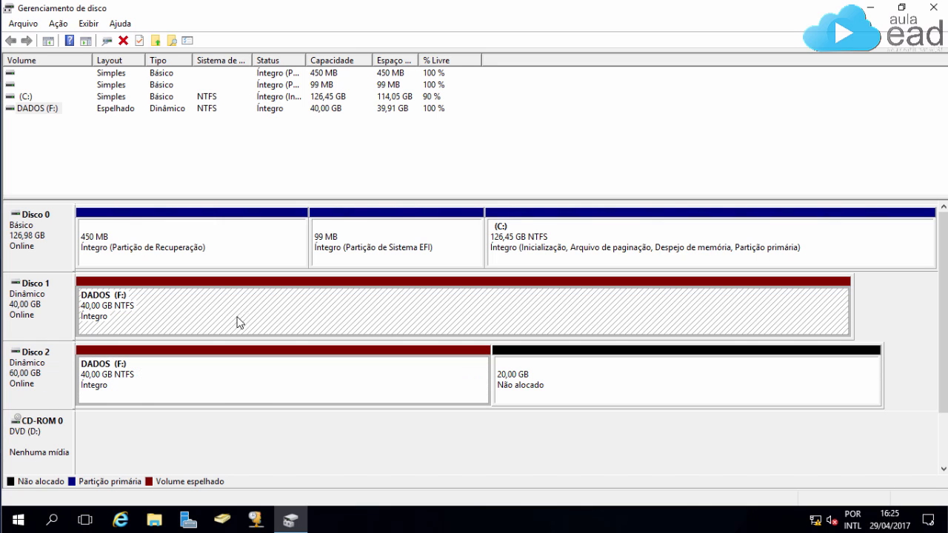
pyautogui.click(238, 391)
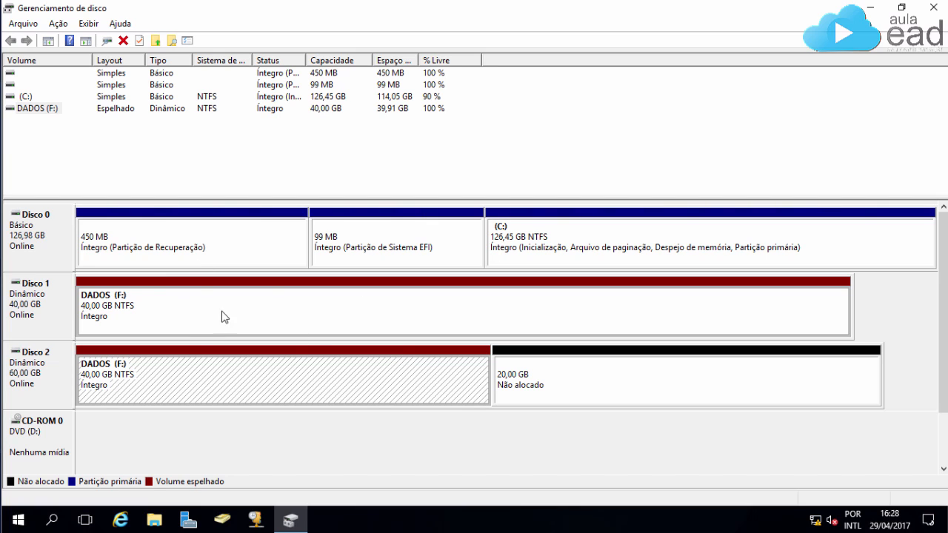
pyautogui.click(41, 339)
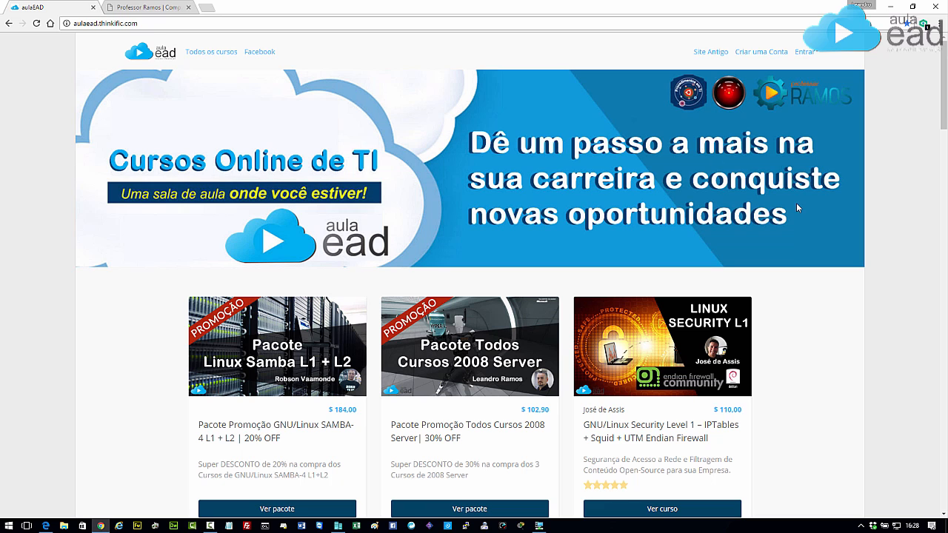
# - Look through the paid and free courses in the aulaEAD course catalogue and return to the start of the page
pyautogui.scroll(-3, 761, 200)
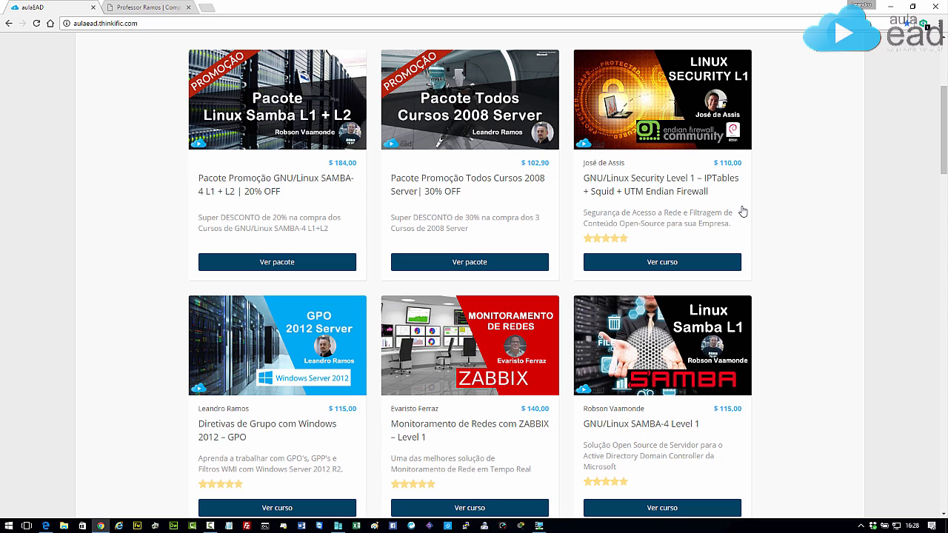
pyautogui.scroll(-3, 743, 212)
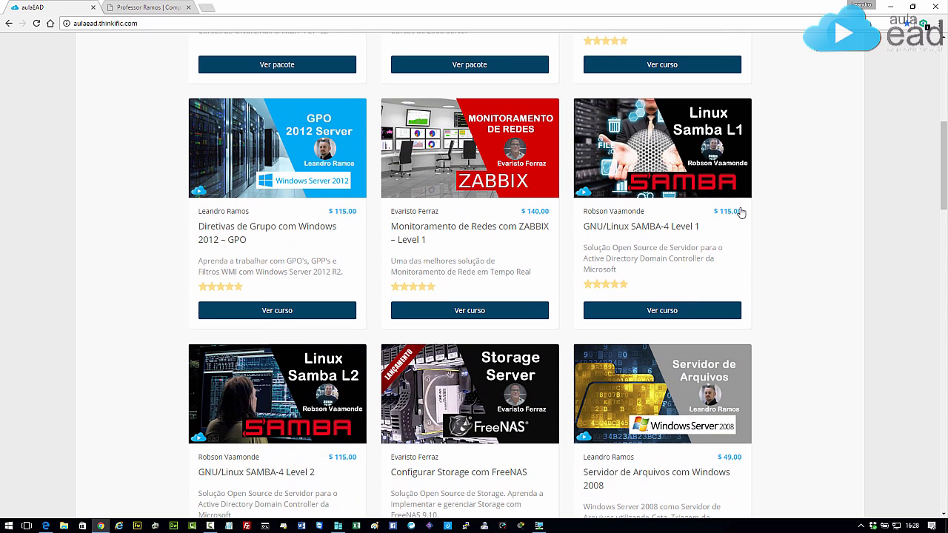
pyautogui.scroll(-3, 741, 213)
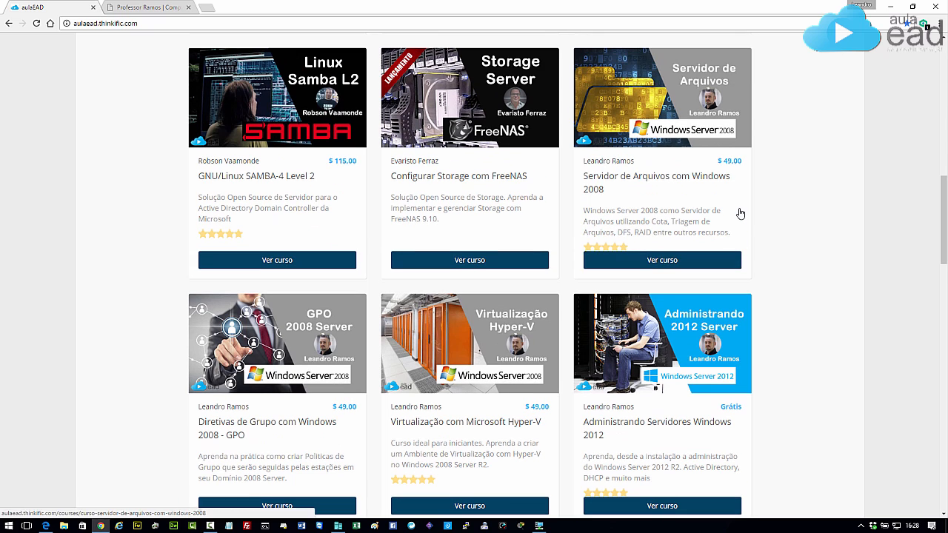
pyautogui.scroll(-3, 739, 213)
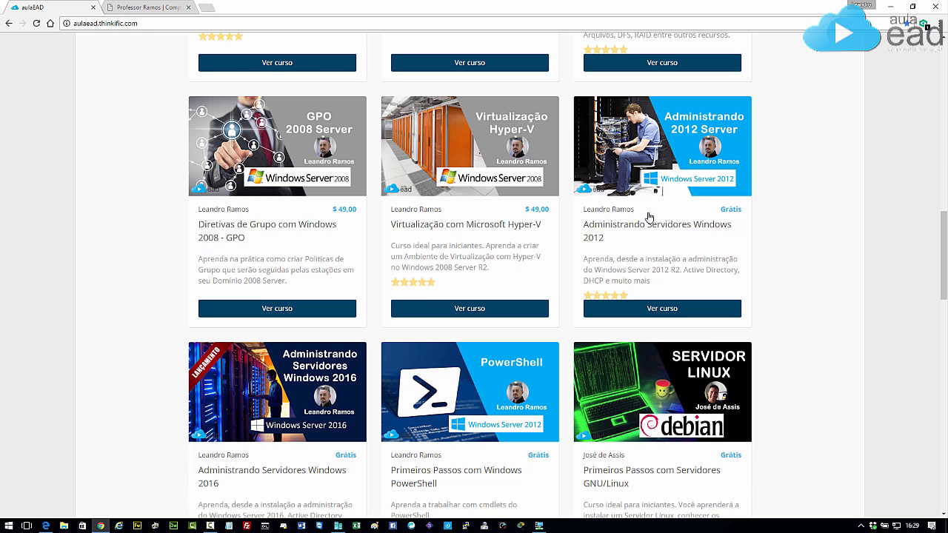
pyautogui.scroll(-2, 652, 217)
pyautogui.scroll(-1, 656, 219)
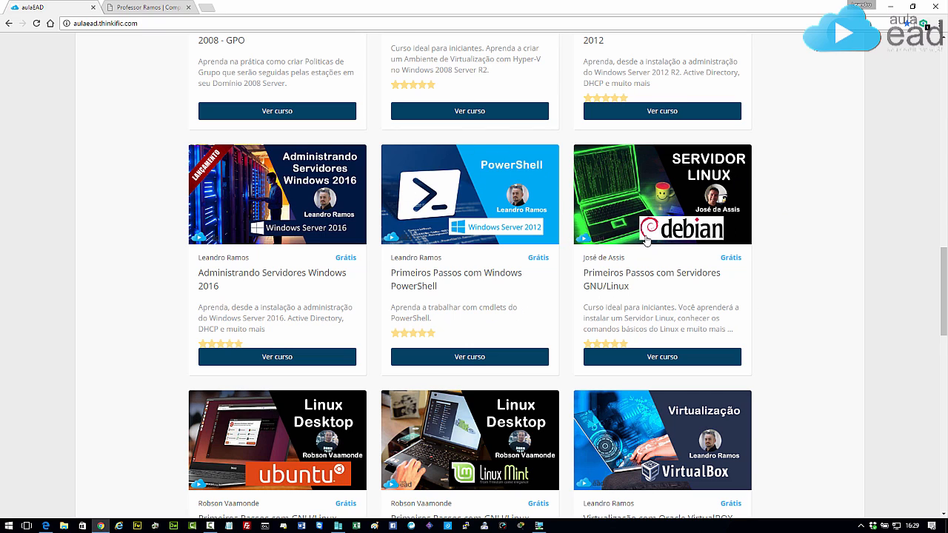
pyautogui.scroll(-3, 647, 241)
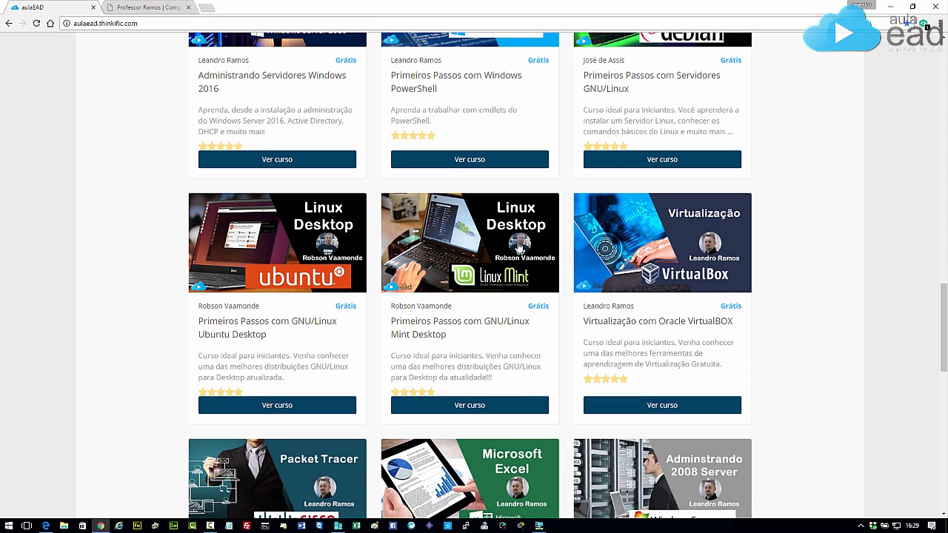
pyautogui.scroll(-4, 520, 248)
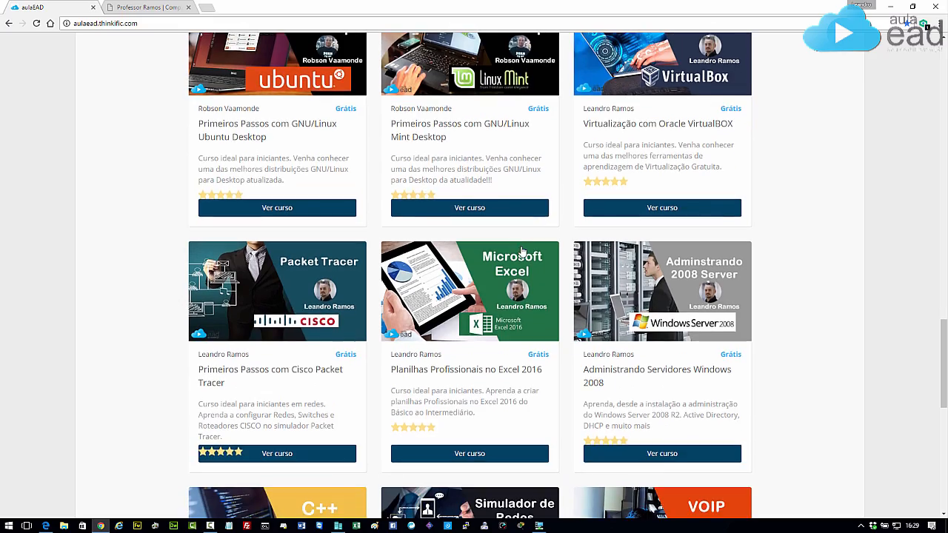
pyautogui.scroll(-3, 521, 251)
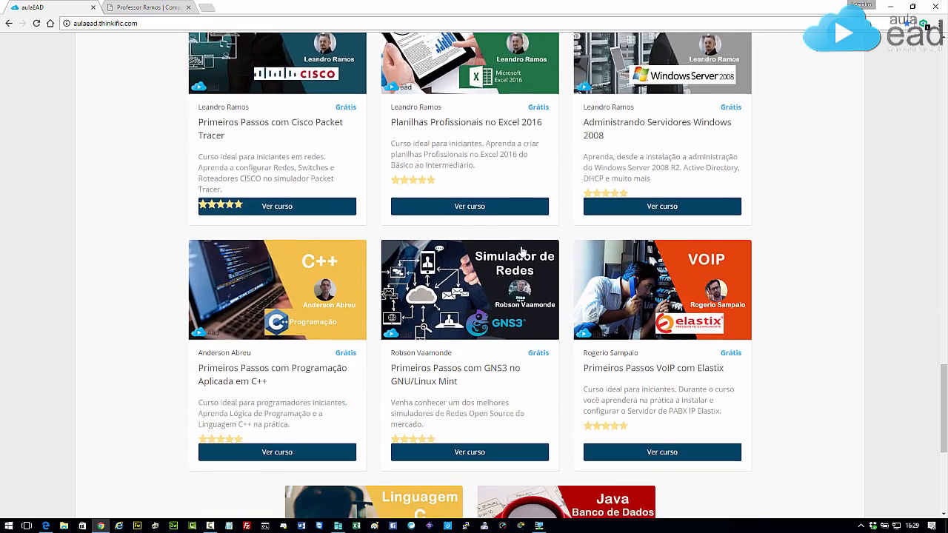
pyautogui.scroll(-3, 521, 252)
pyautogui.scroll(10, 523, 253)
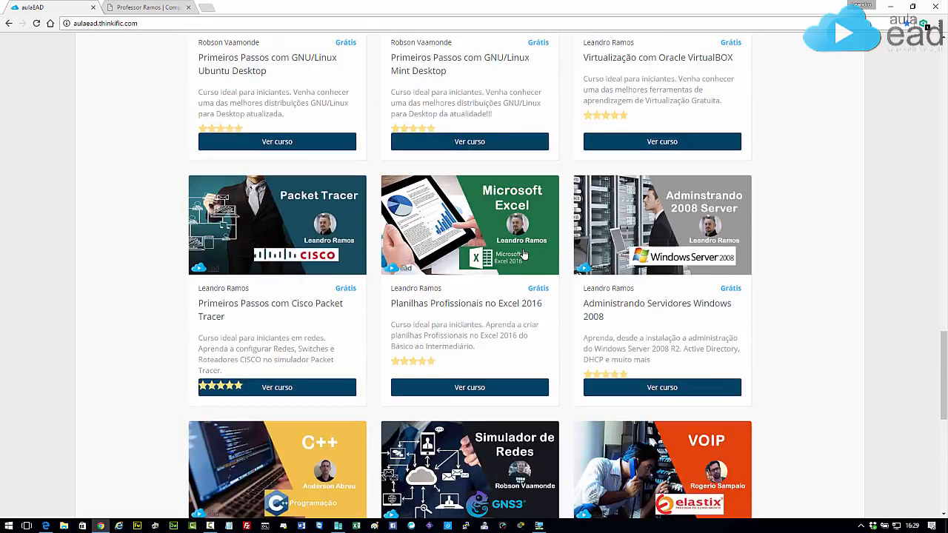
pyautogui.scroll(18, 523, 255)
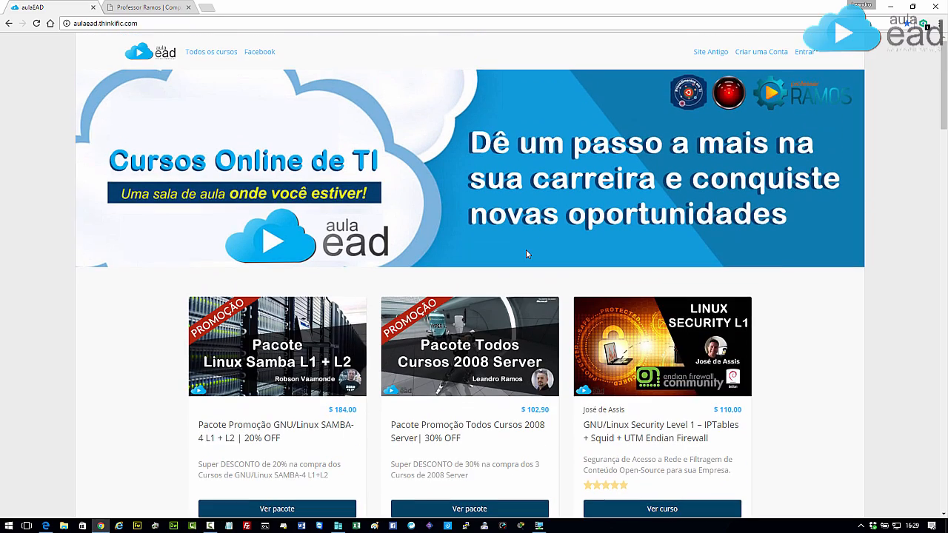